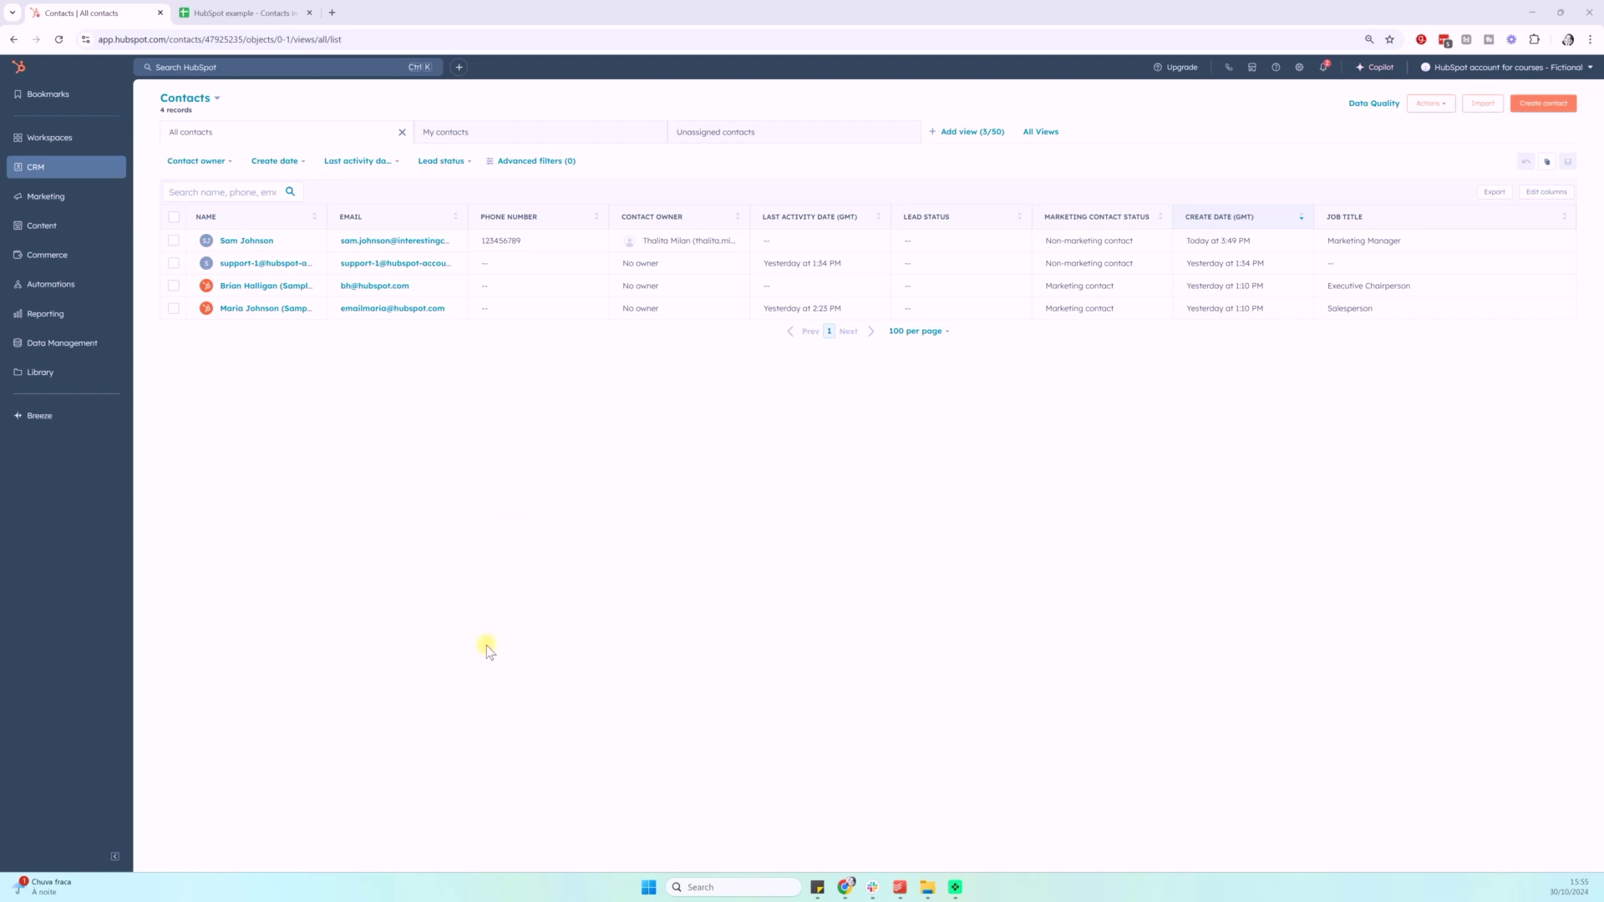
# Switch to the contacts import file in Google Sheets and examine the first-name entry of each contact row
pyautogui.click(242, 13)
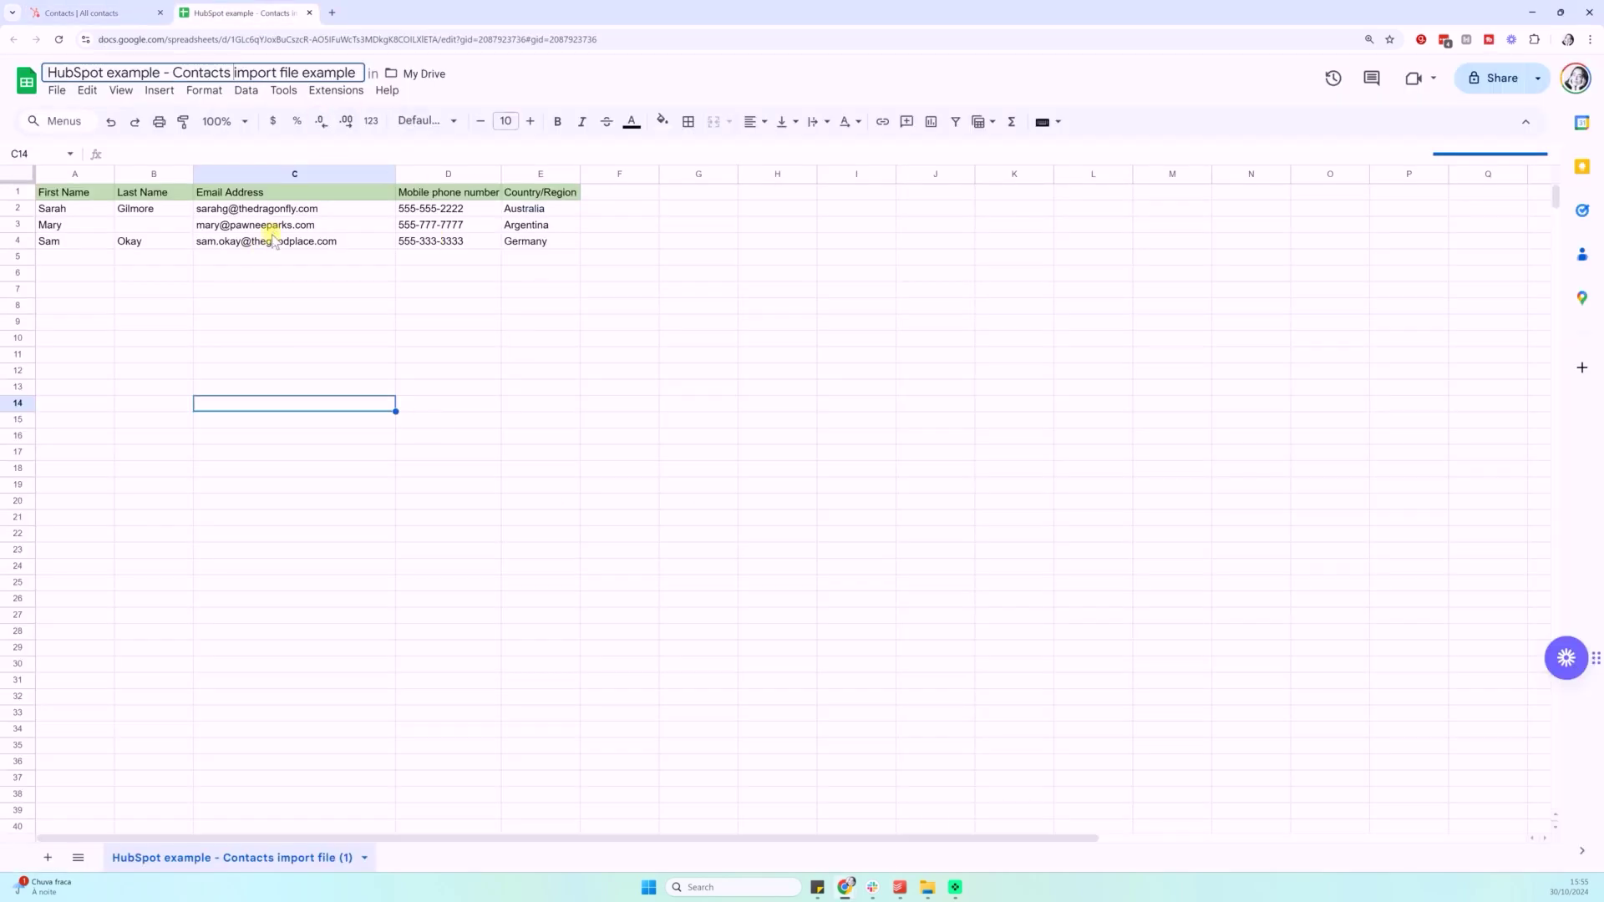
pyautogui.click(284, 355)
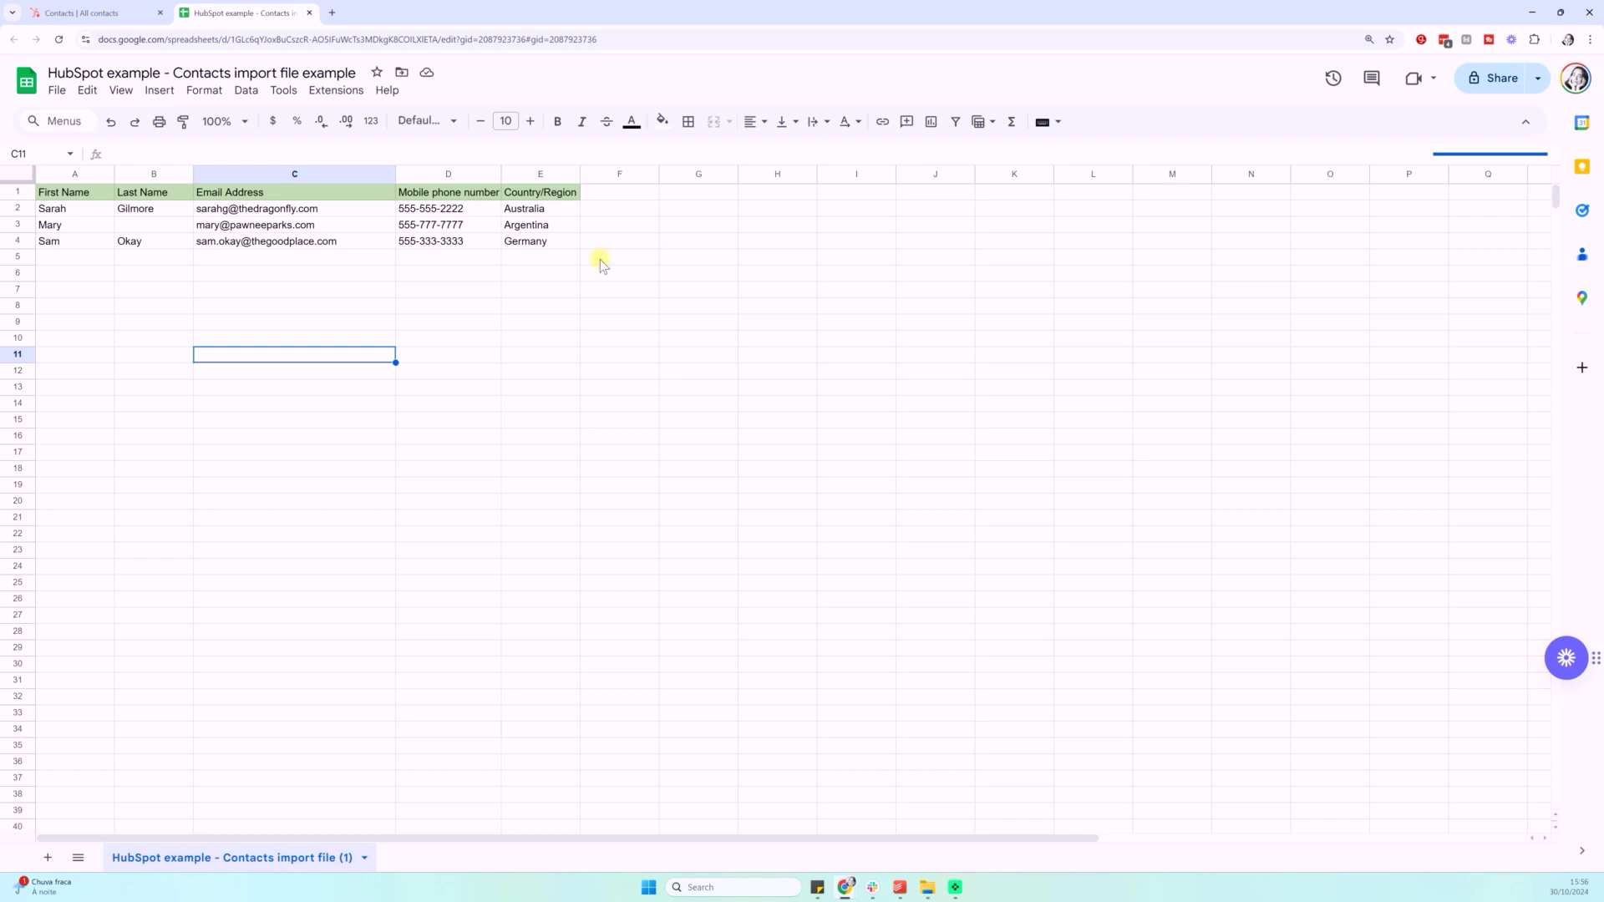
pyautogui.click(89, 209)
pyautogui.click(80, 225)
pyautogui.click(72, 240)
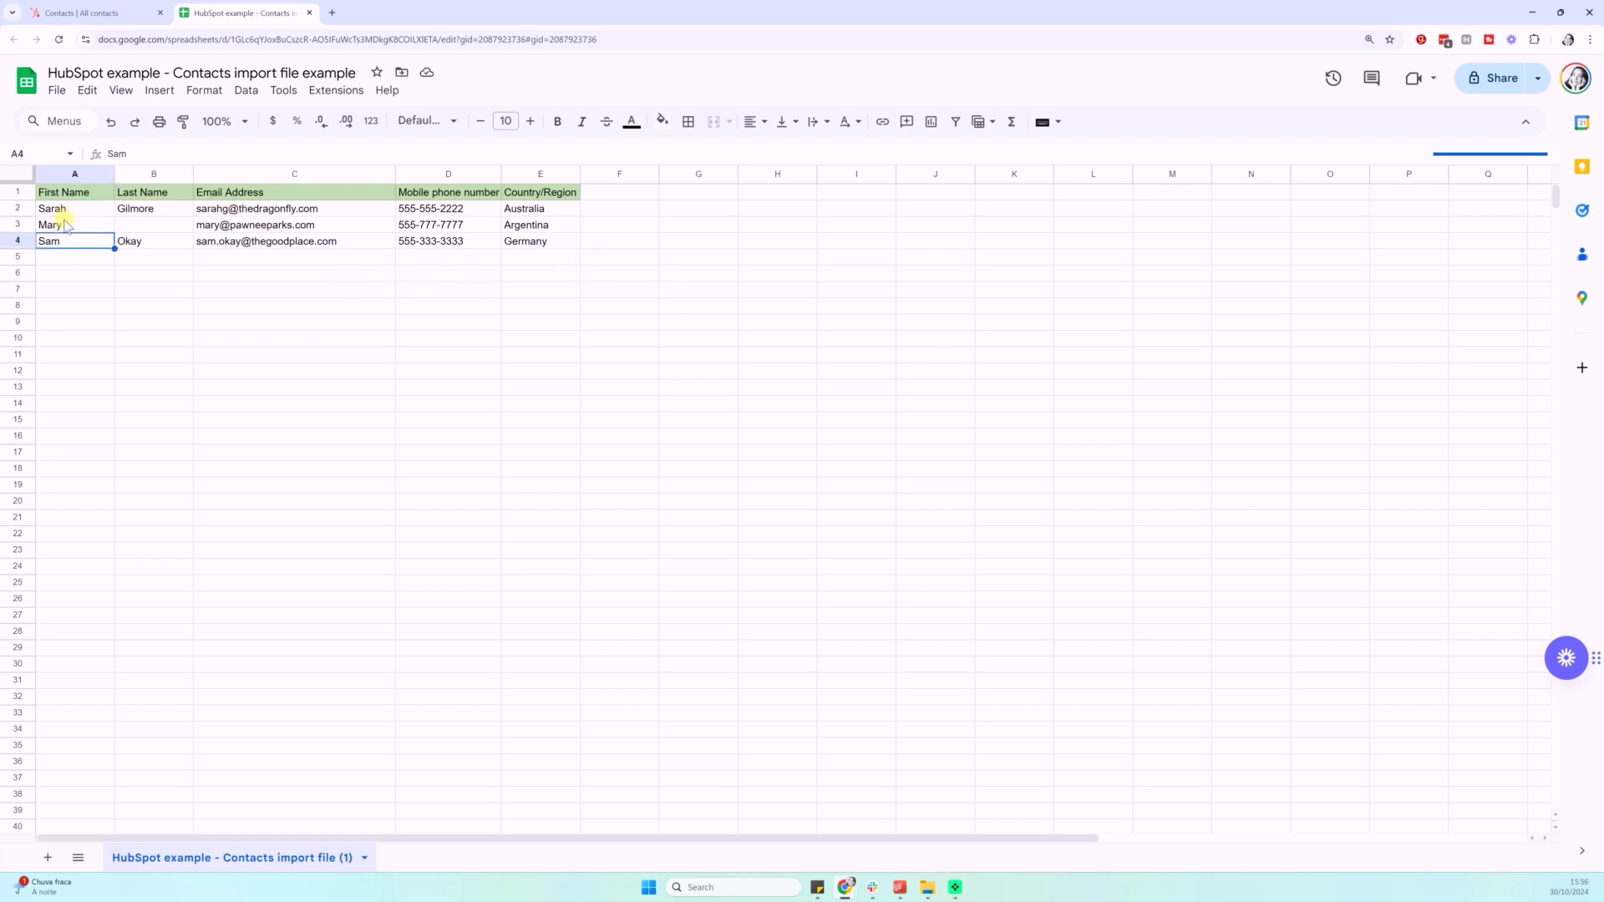
pyautogui.click(133, 321)
# Check the HubSpot contacts list, and examine the first record's name, email, phone and country cells in the Google Sheets import file
pyautogui.click(92, 12)
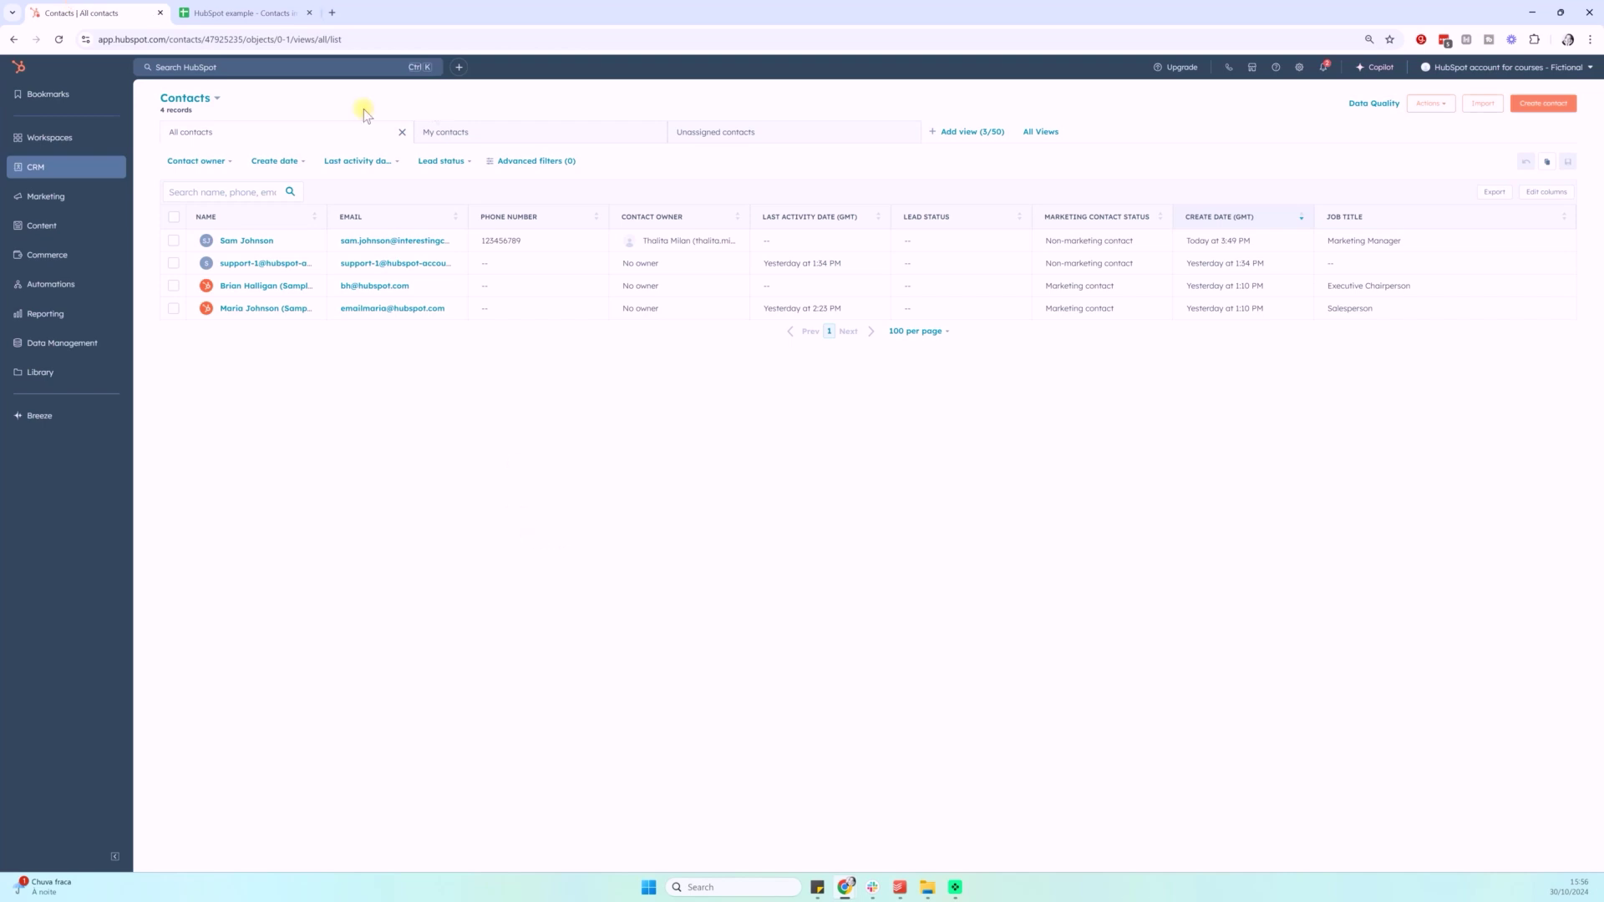
pyautogui.click(243, 12)
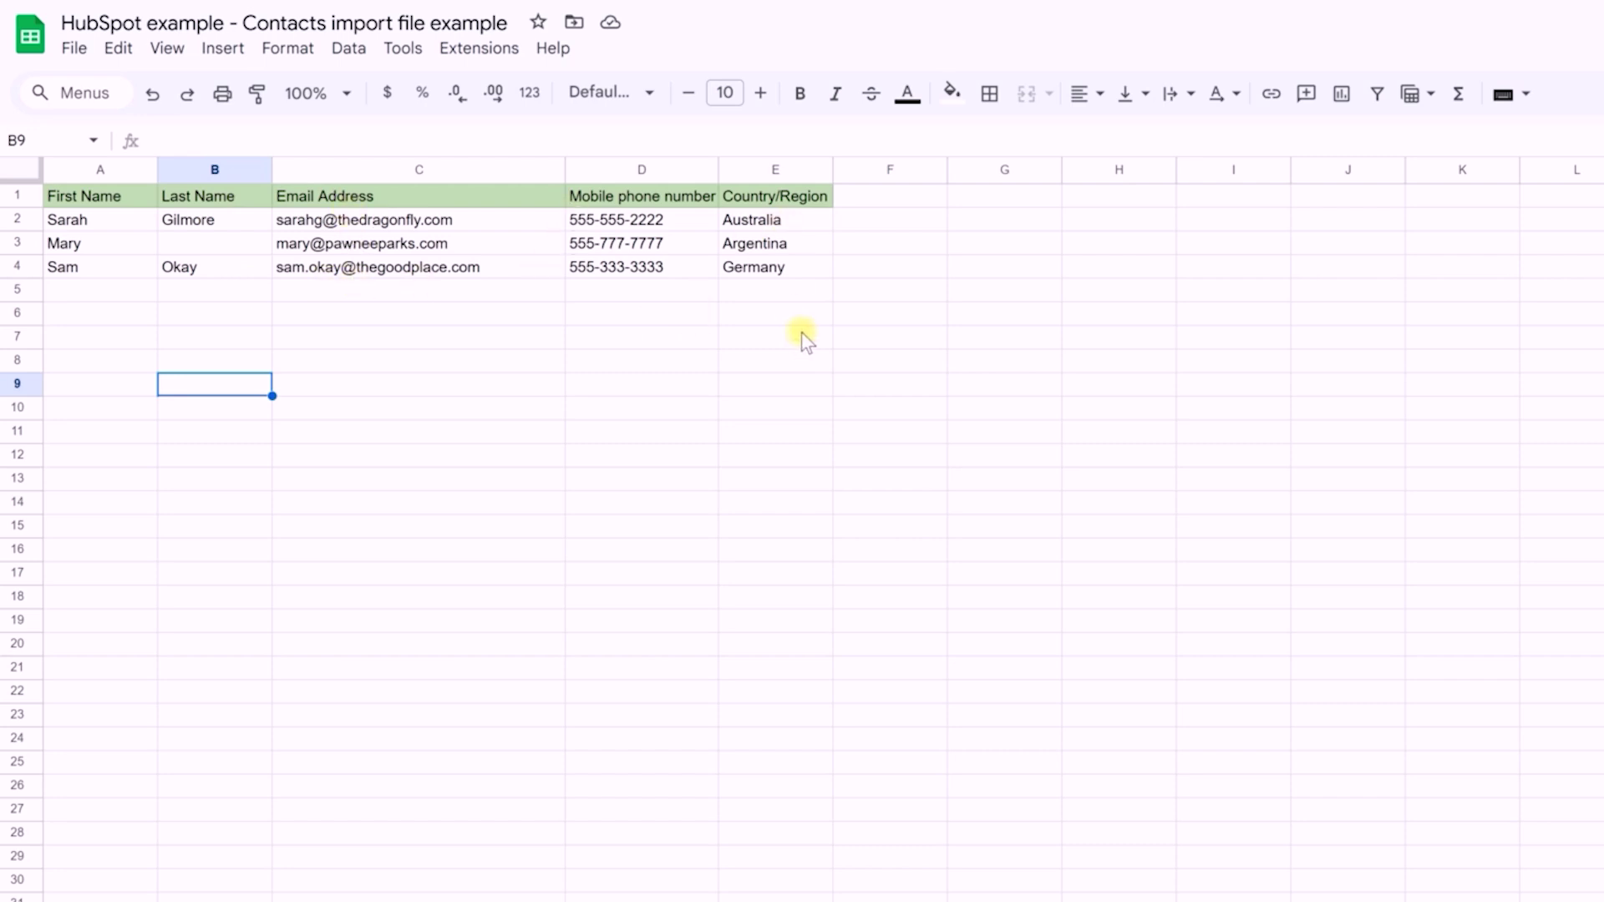
pyautogui.click(98, 222)
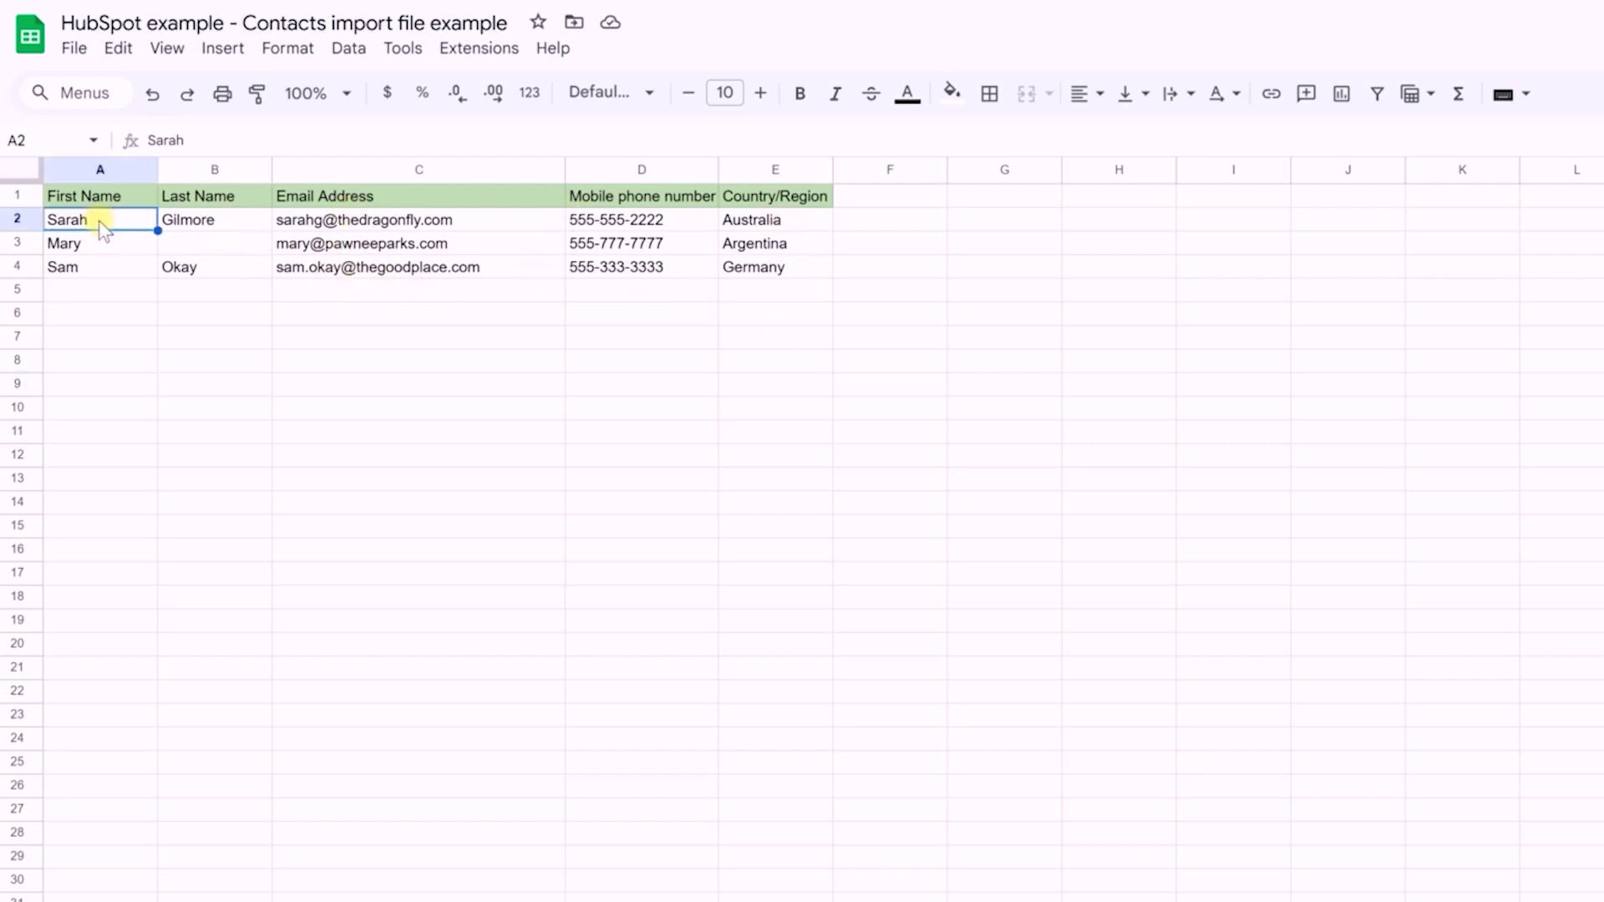
pyautogui.click(211, 223)
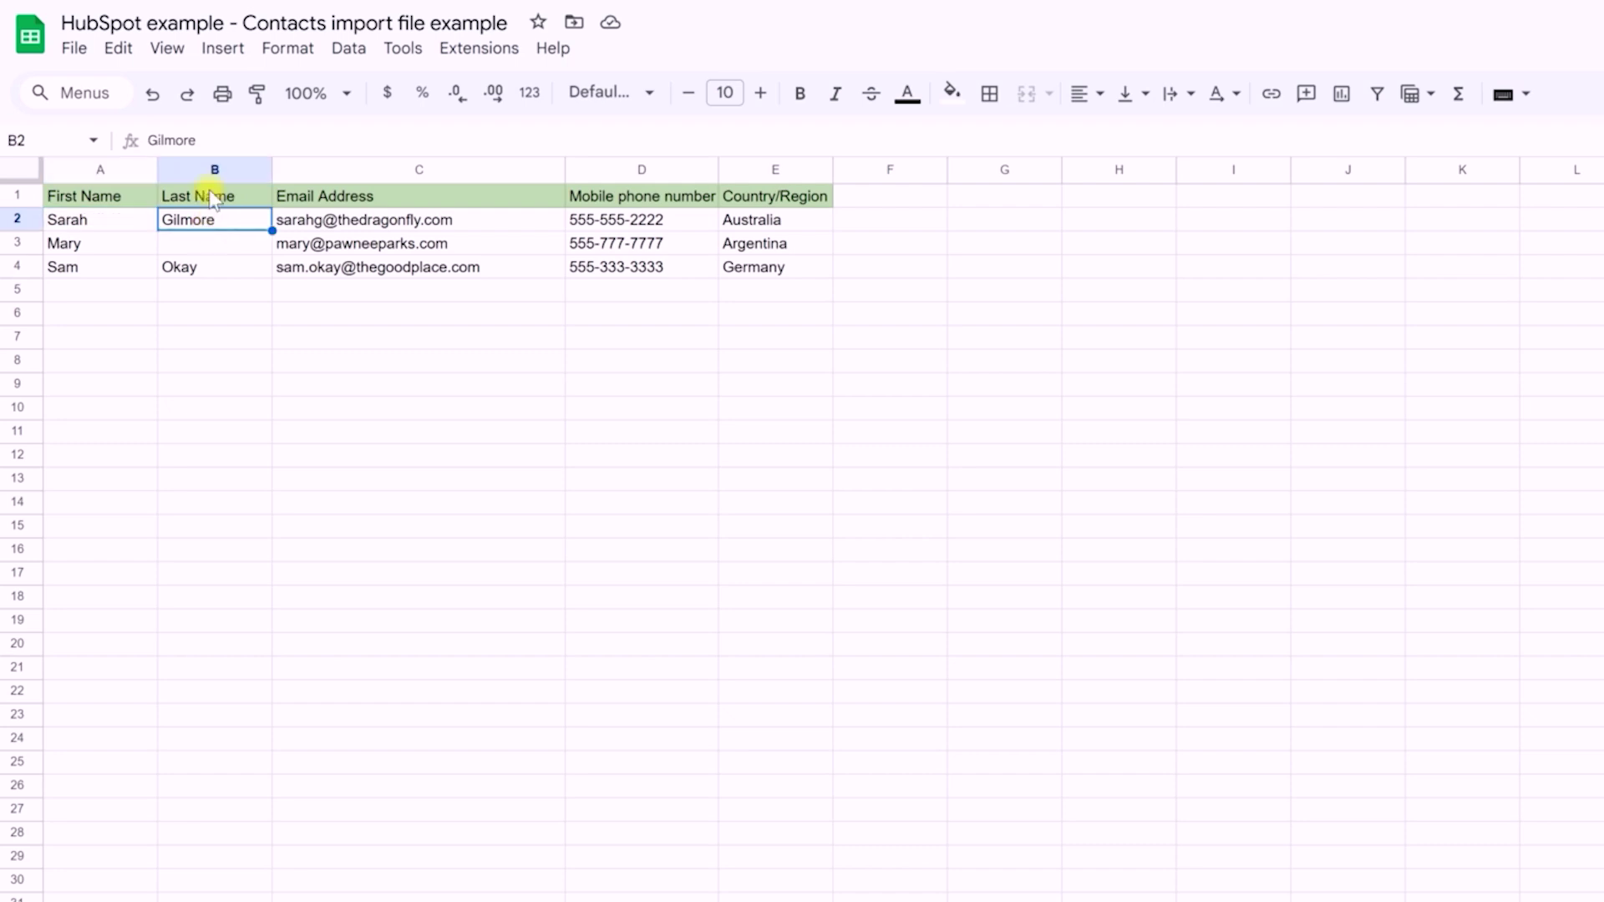
pyautogui.click(439, 226)
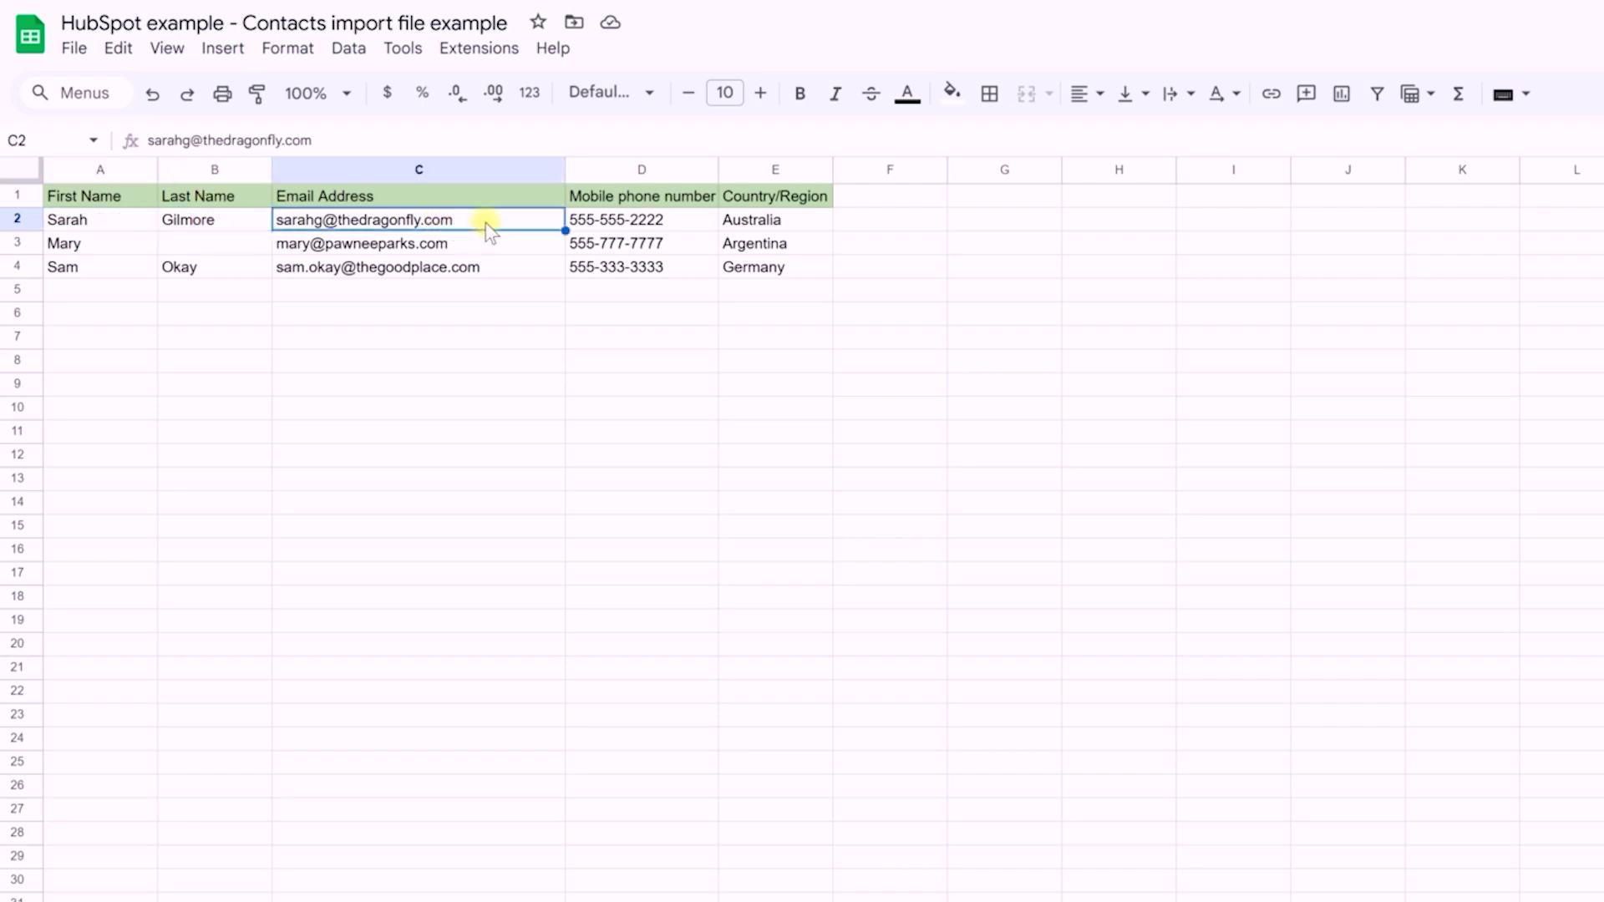
pyautogui.click(700, 223)
pyautogui.click(773, 220)
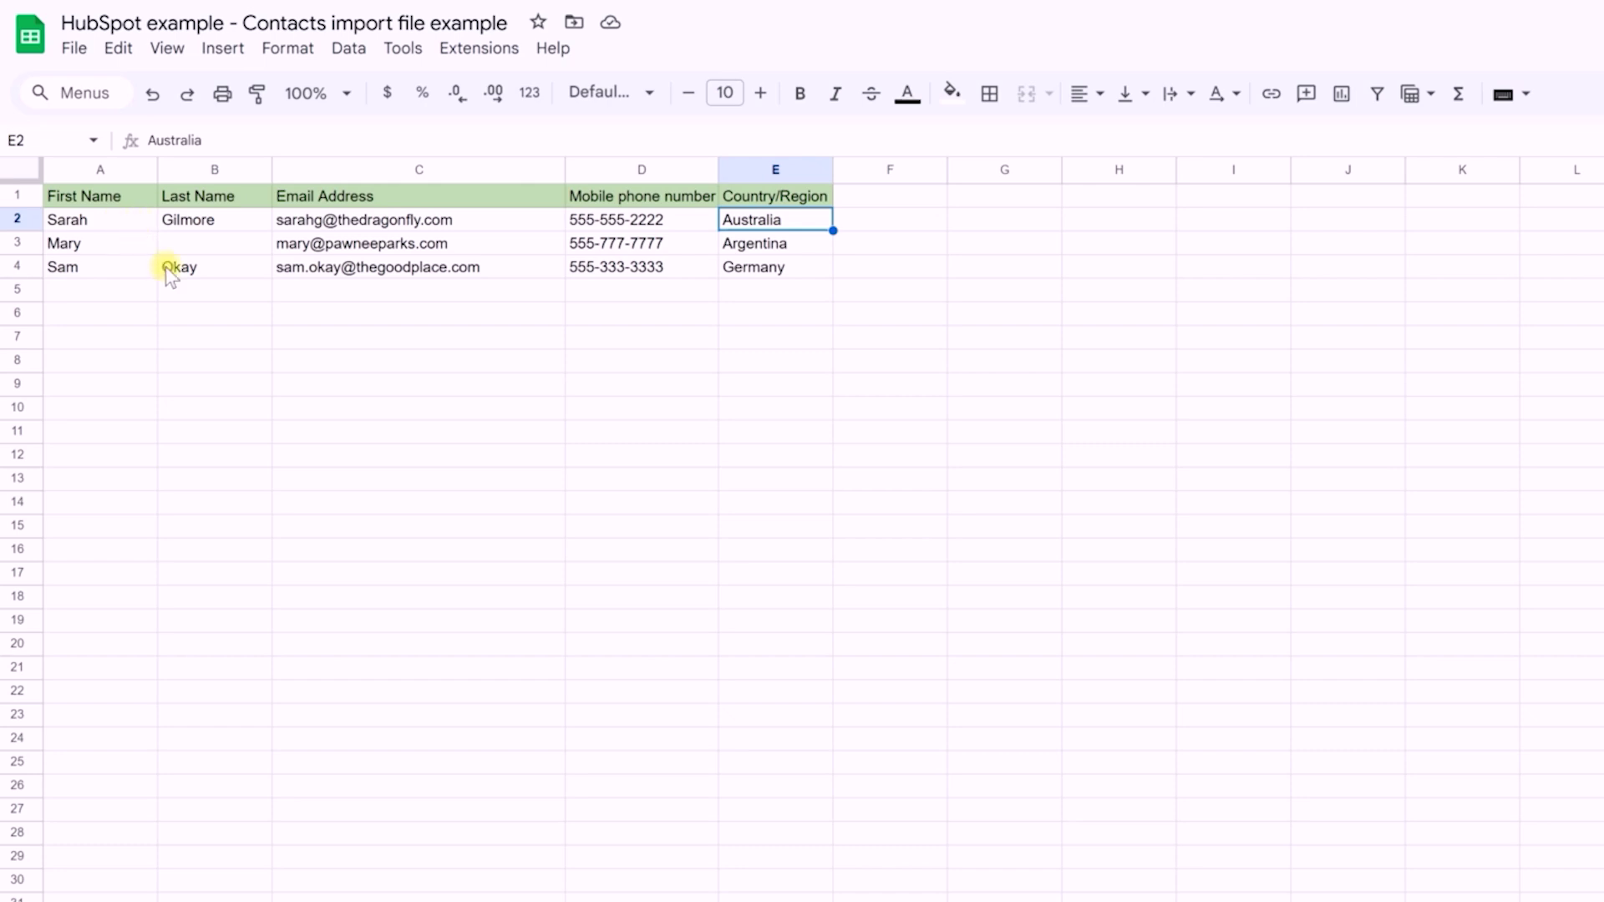
pyautogui.click(559, 412)
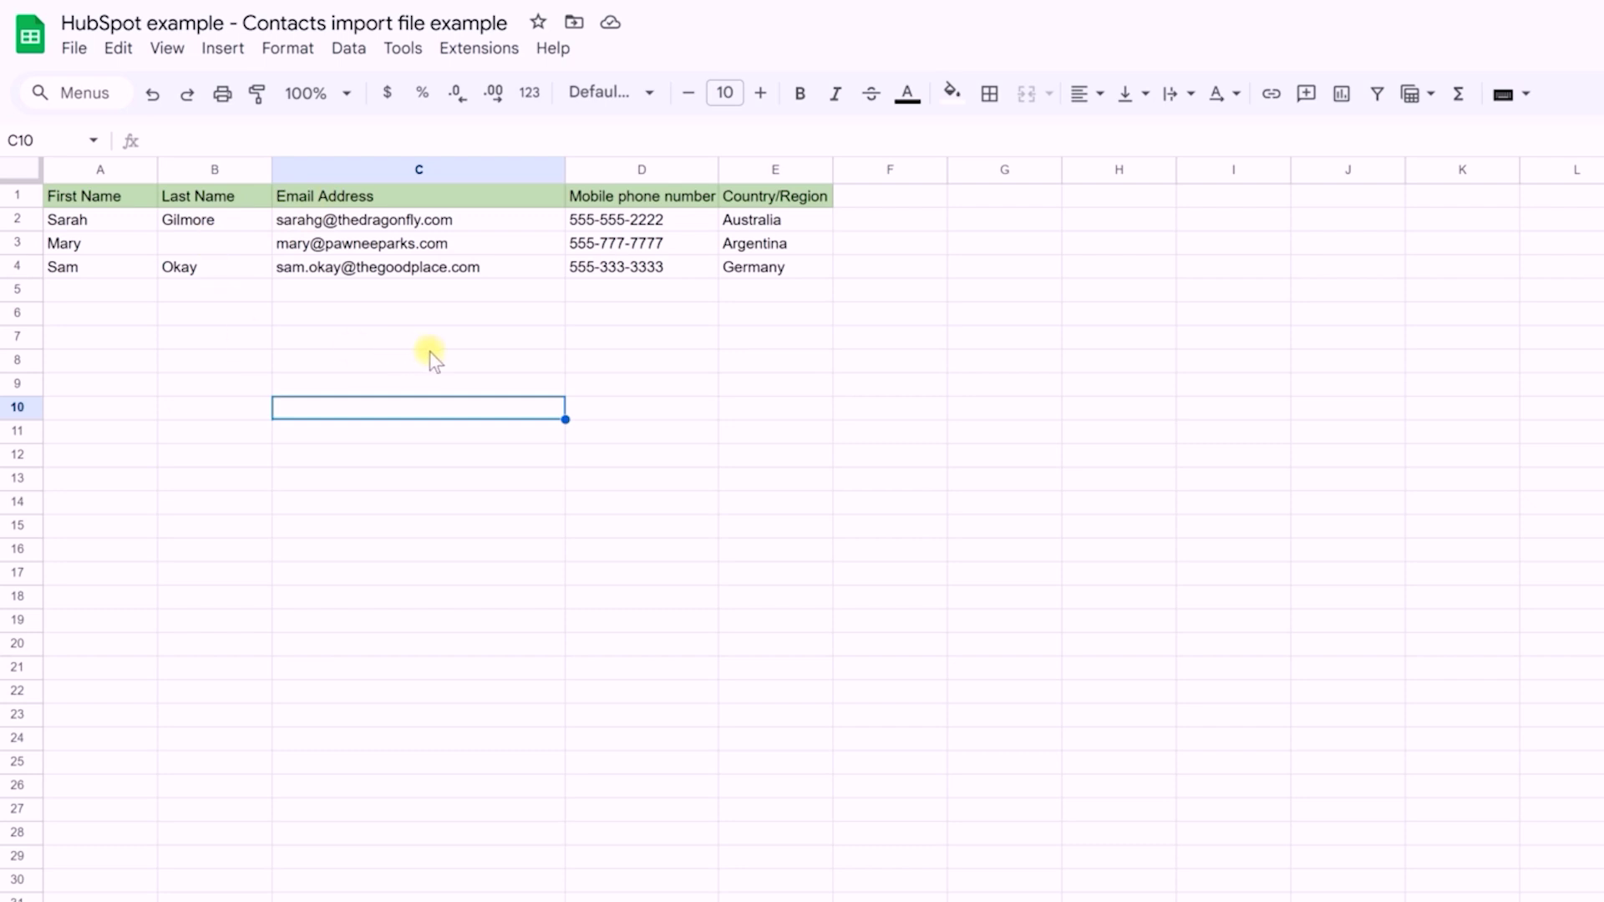
# Examine the header row's column names from First Name through Country/Region and the empty cell F1
pyautogui.click(125, 201)
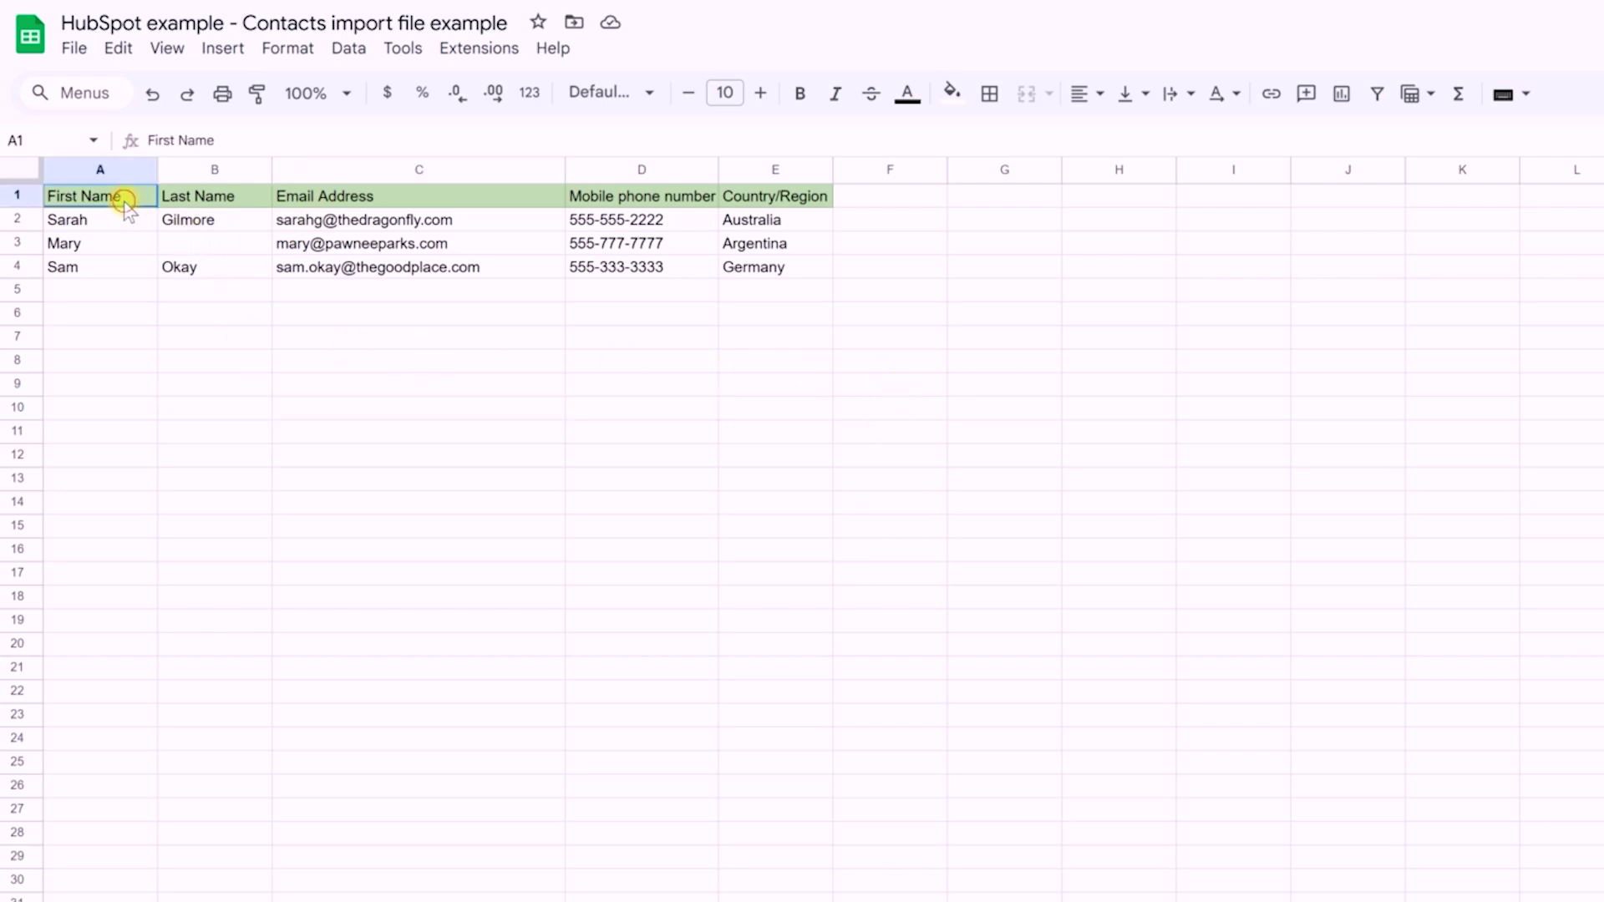
pyautogui.click(184, 197)
pyautogui.click(125, 199)
pyautogui.click(224, 200)
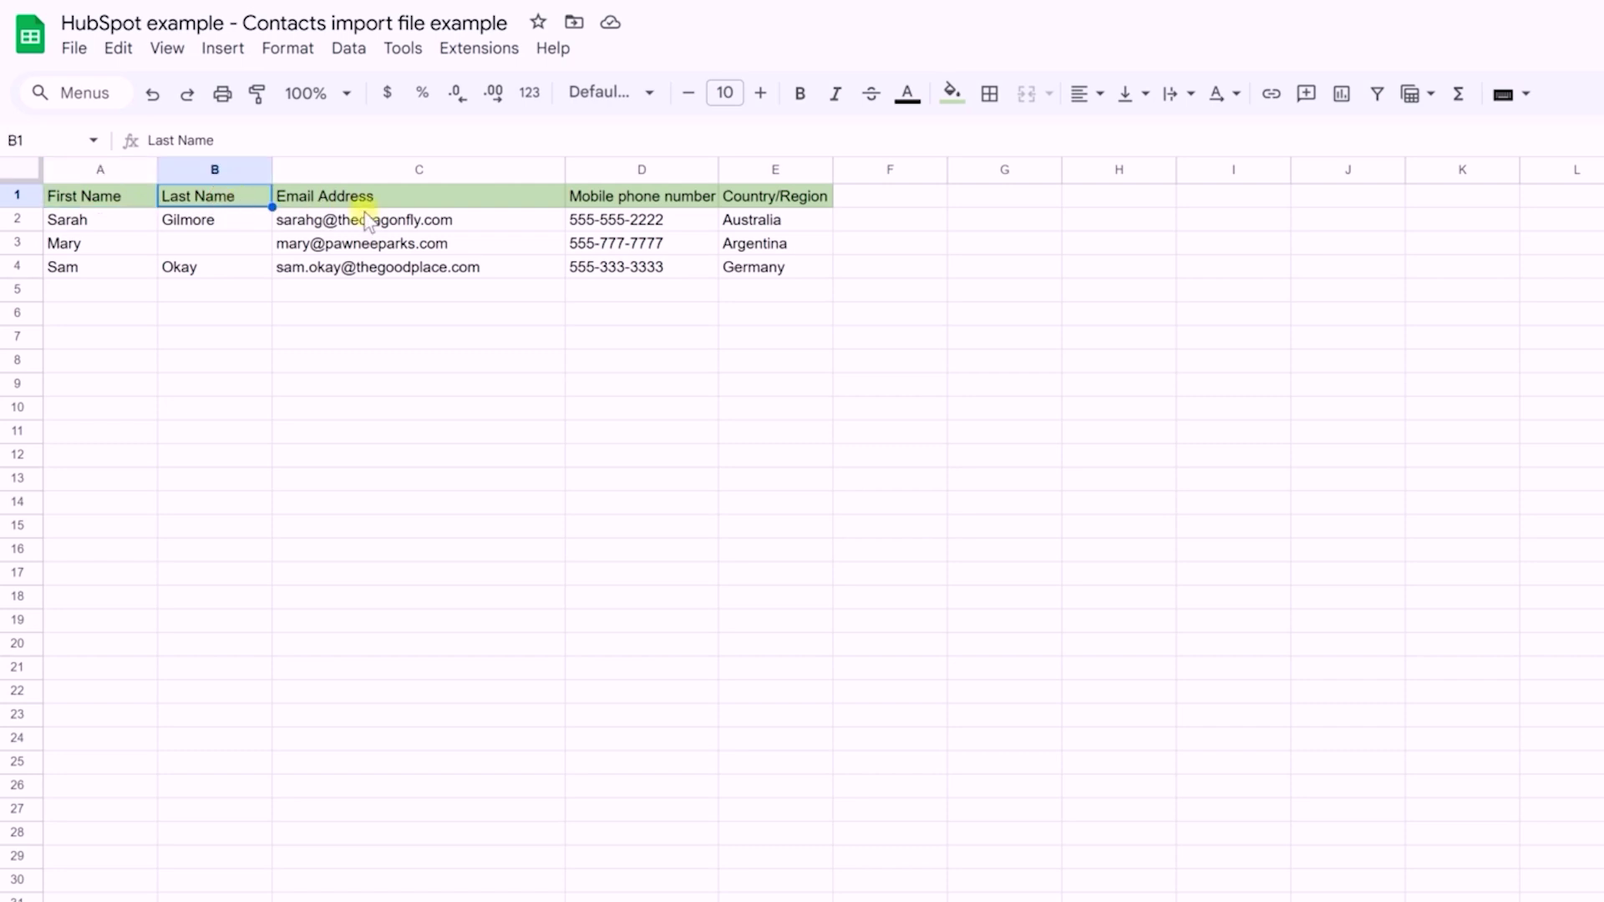
pyautogui.click(359, 212)
pyautogui.click(367, 203)
pyautogui.click(614, 202)
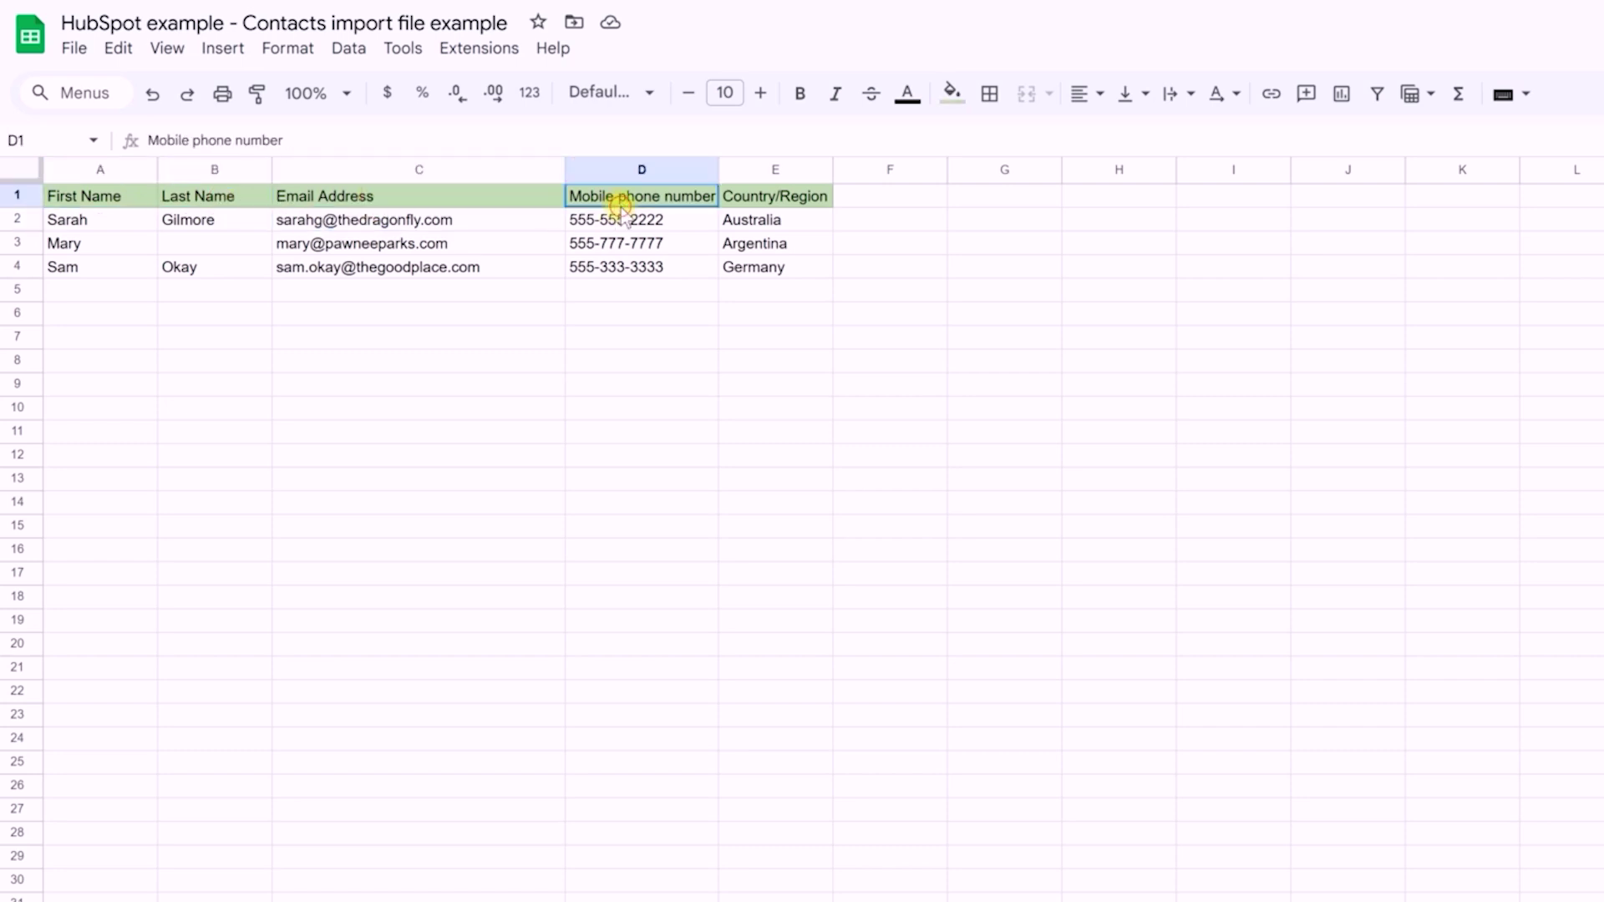
pyautogui.click(794, 198)
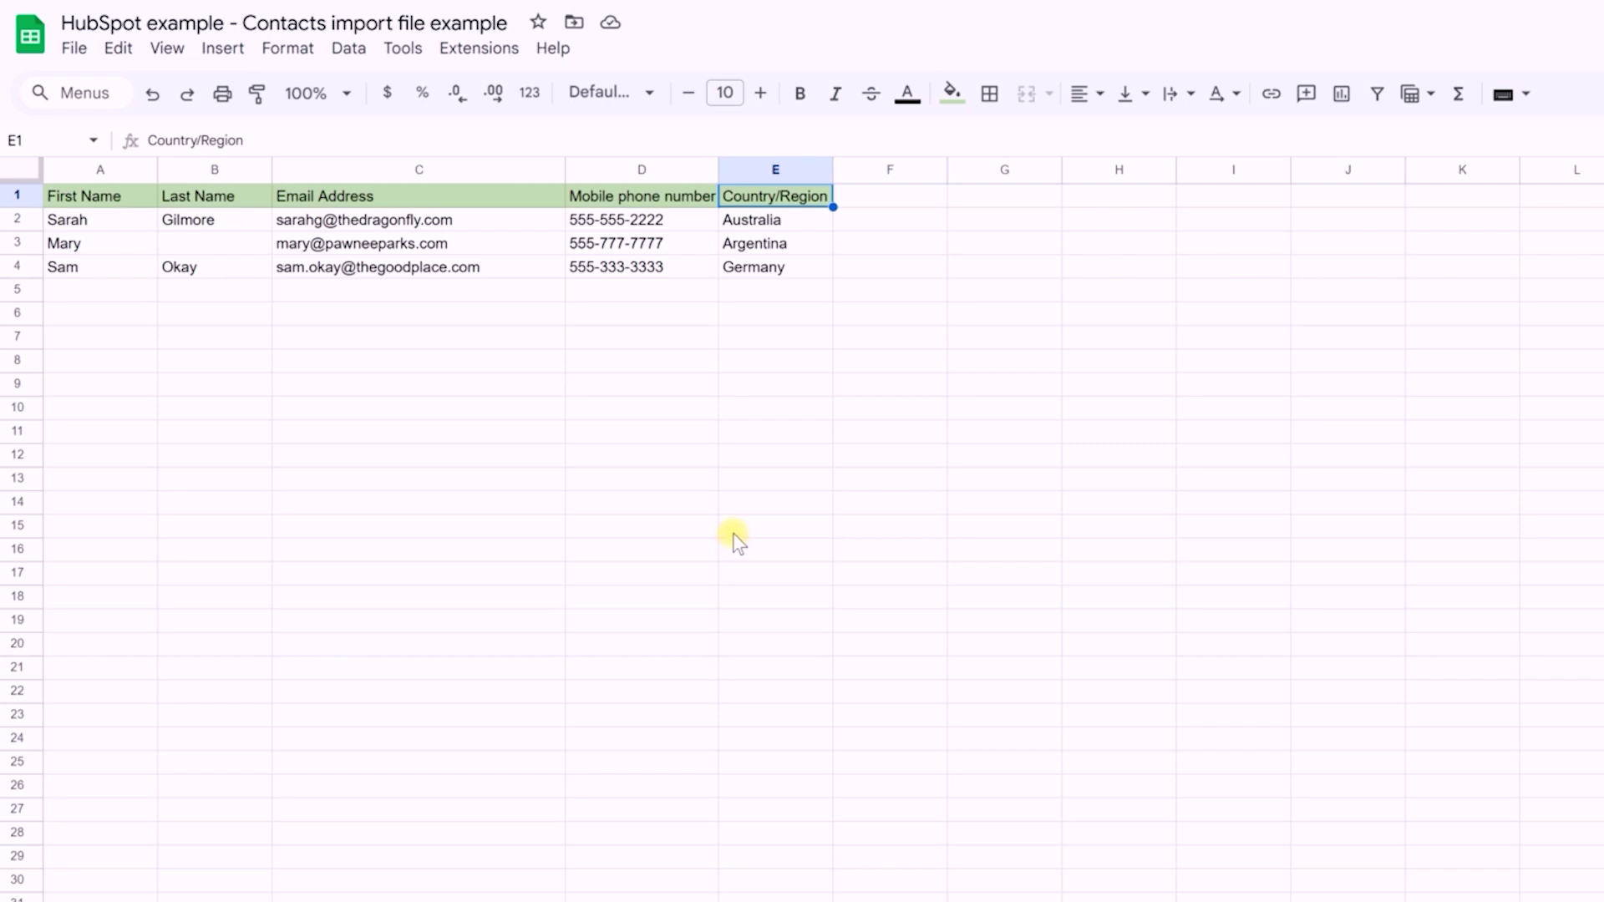
pyautogui.click(898, 201)
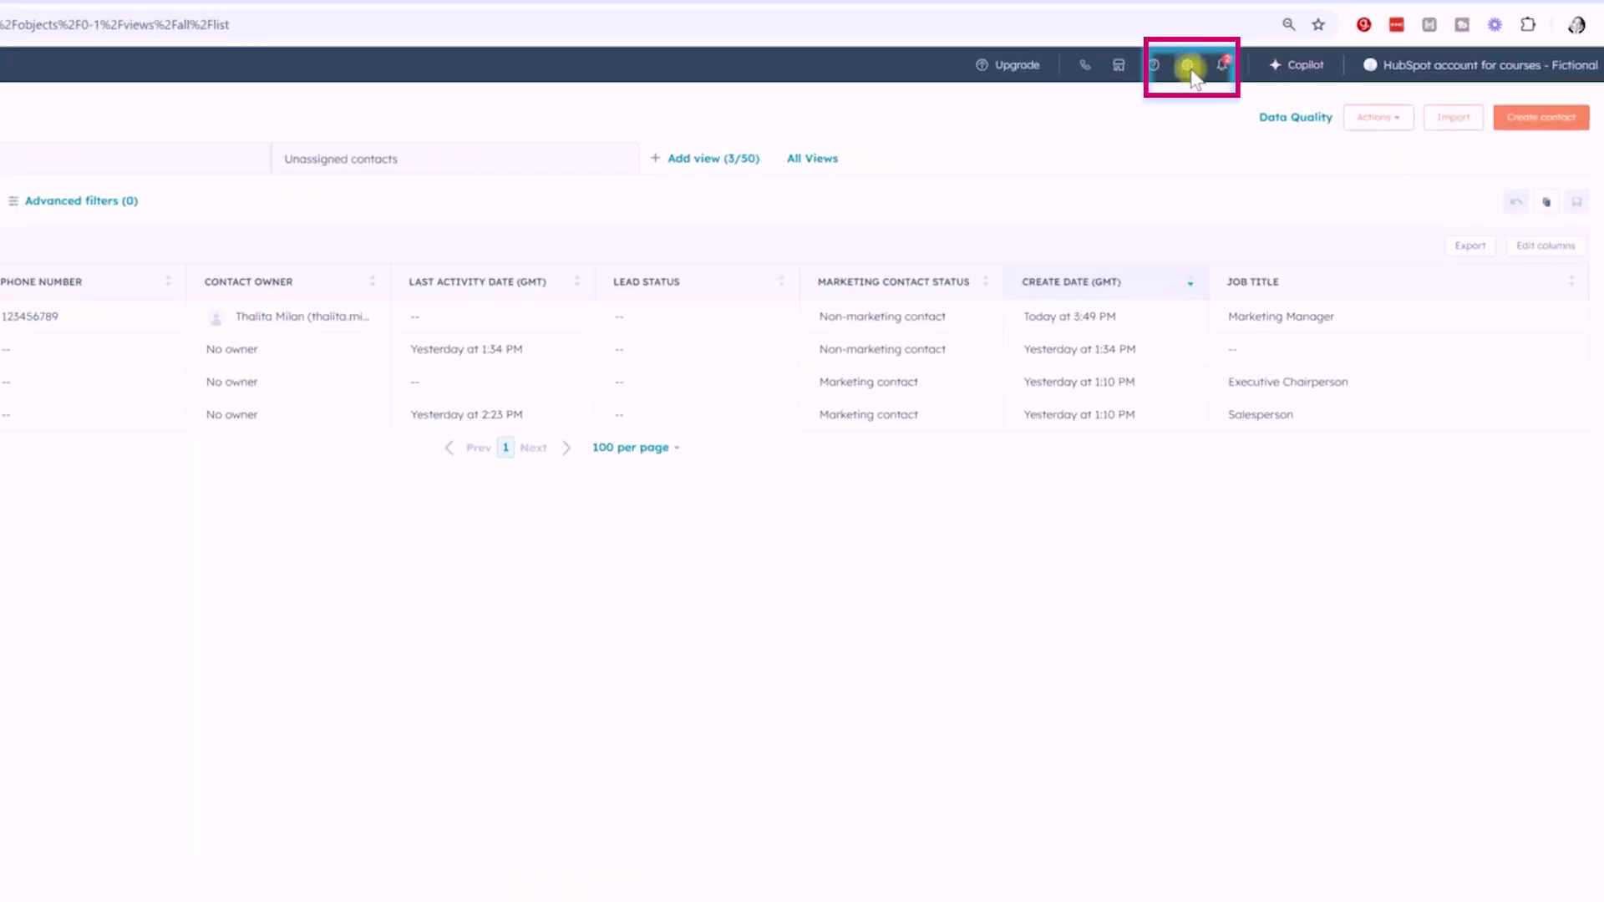
# Open the contact properties in HubSpot's settings and search them for "ROLE"
pyautogui.click(1189, 70)
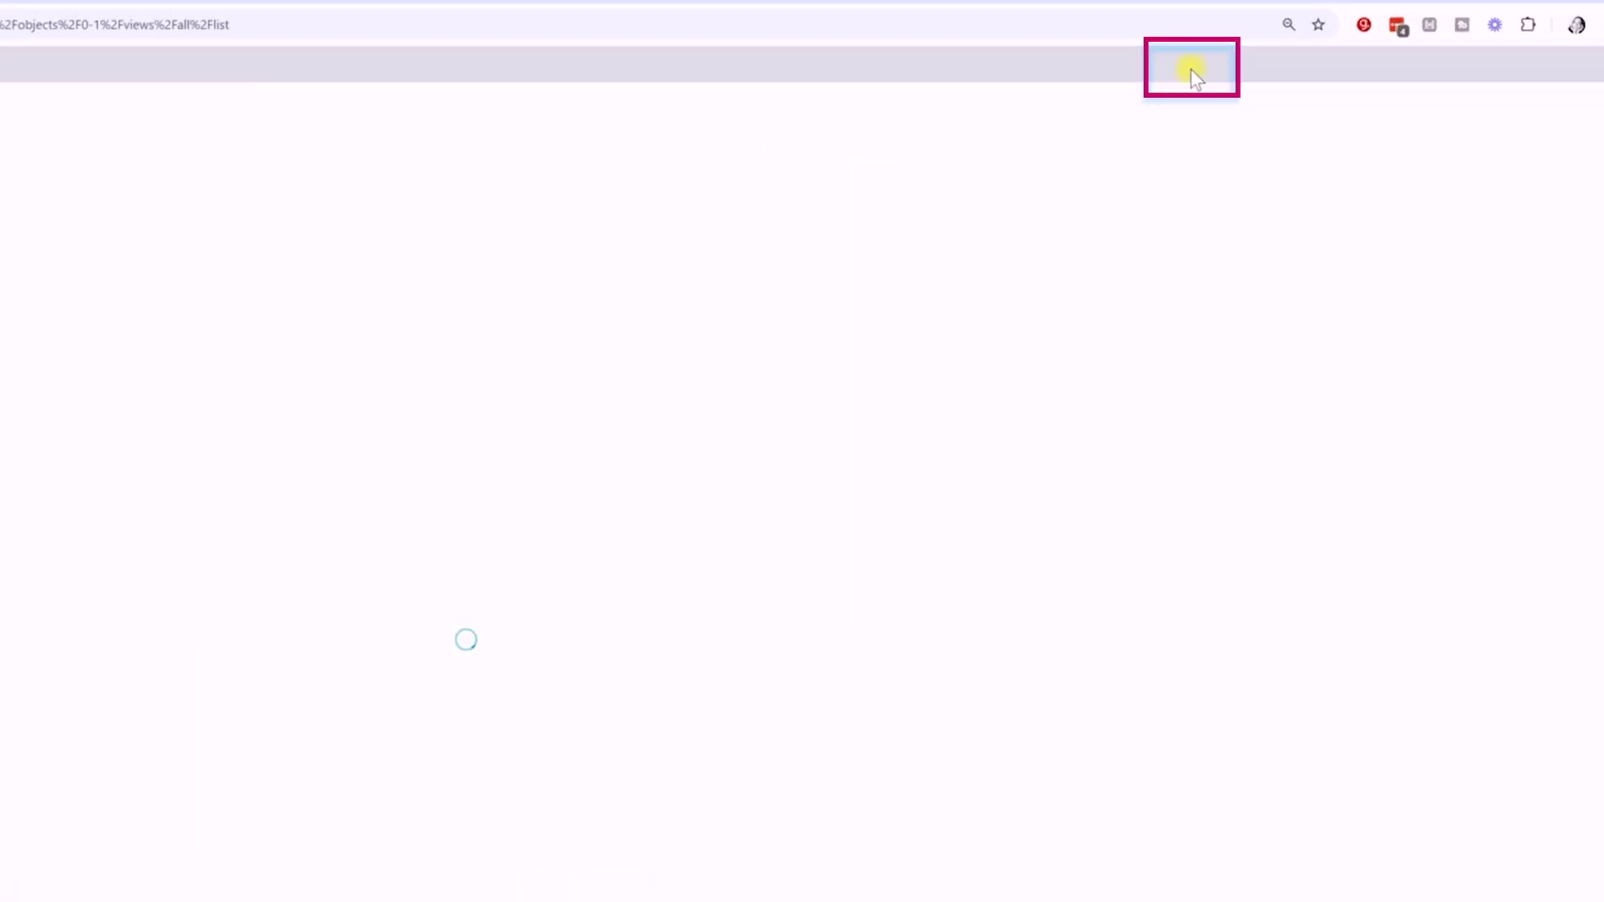
pyautogui.click(377, 210)
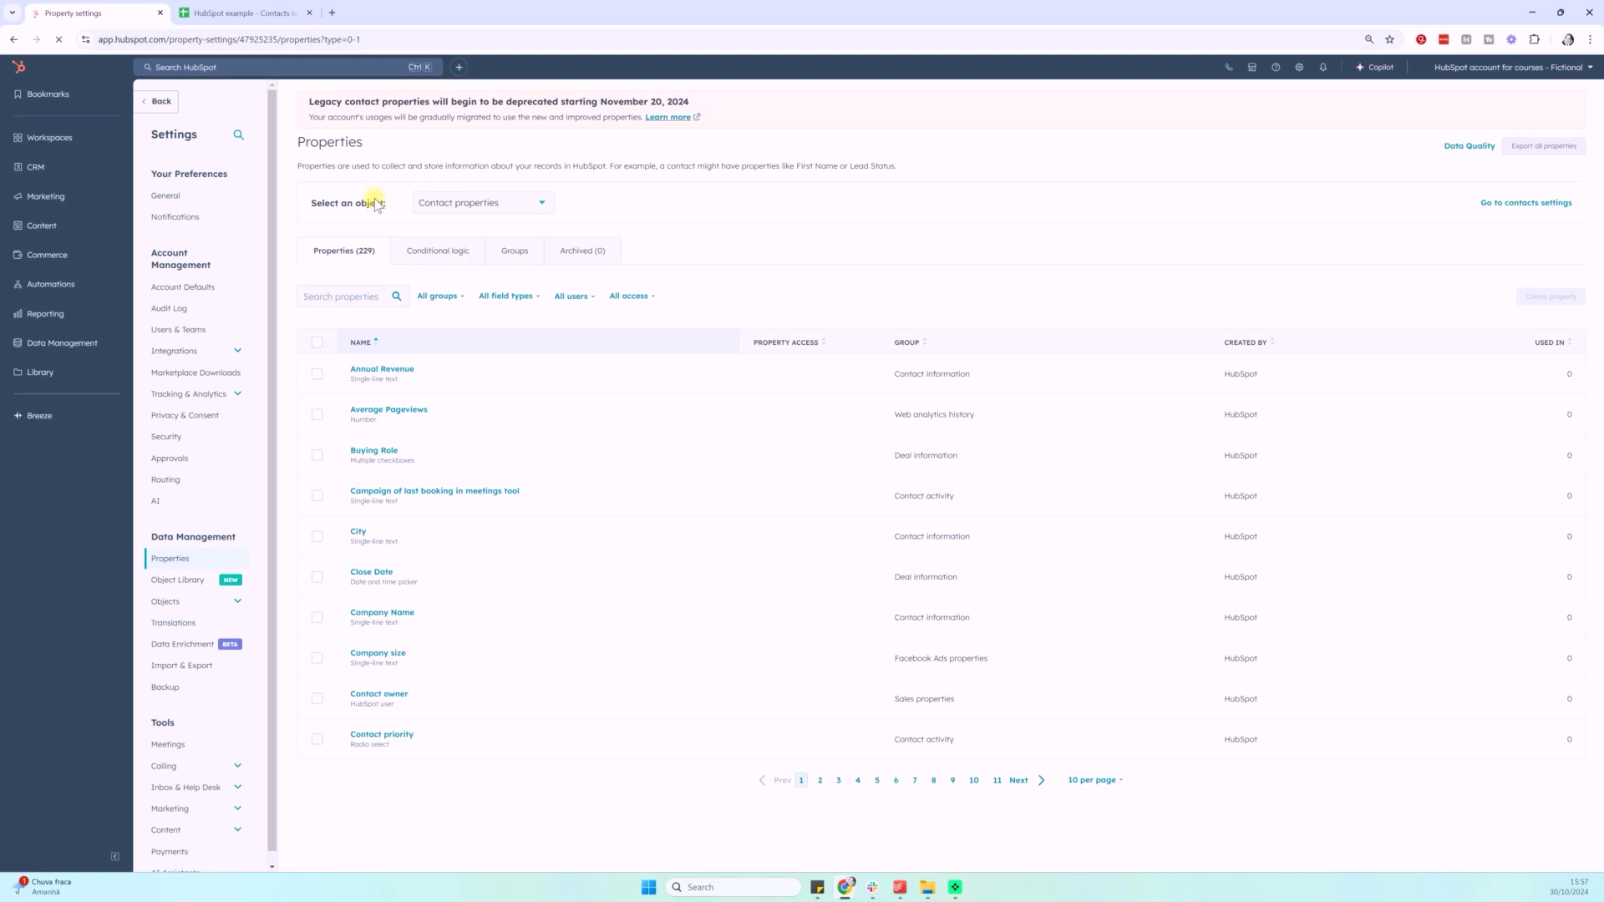
pyautogui.click(362, 296)
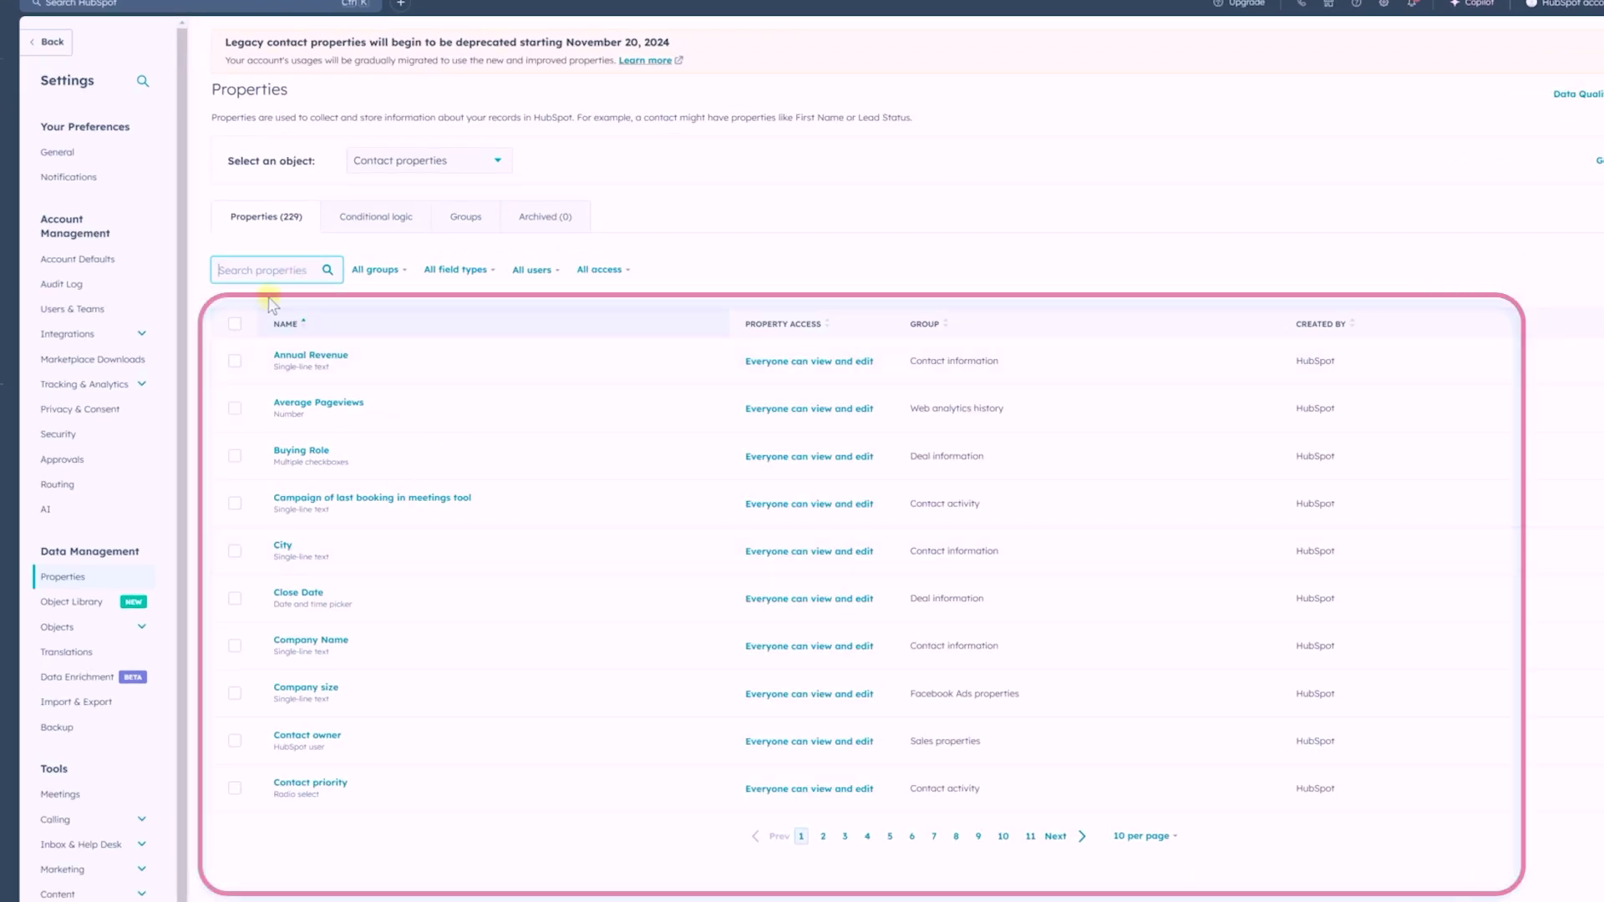
pyautogui.write('ROLE')
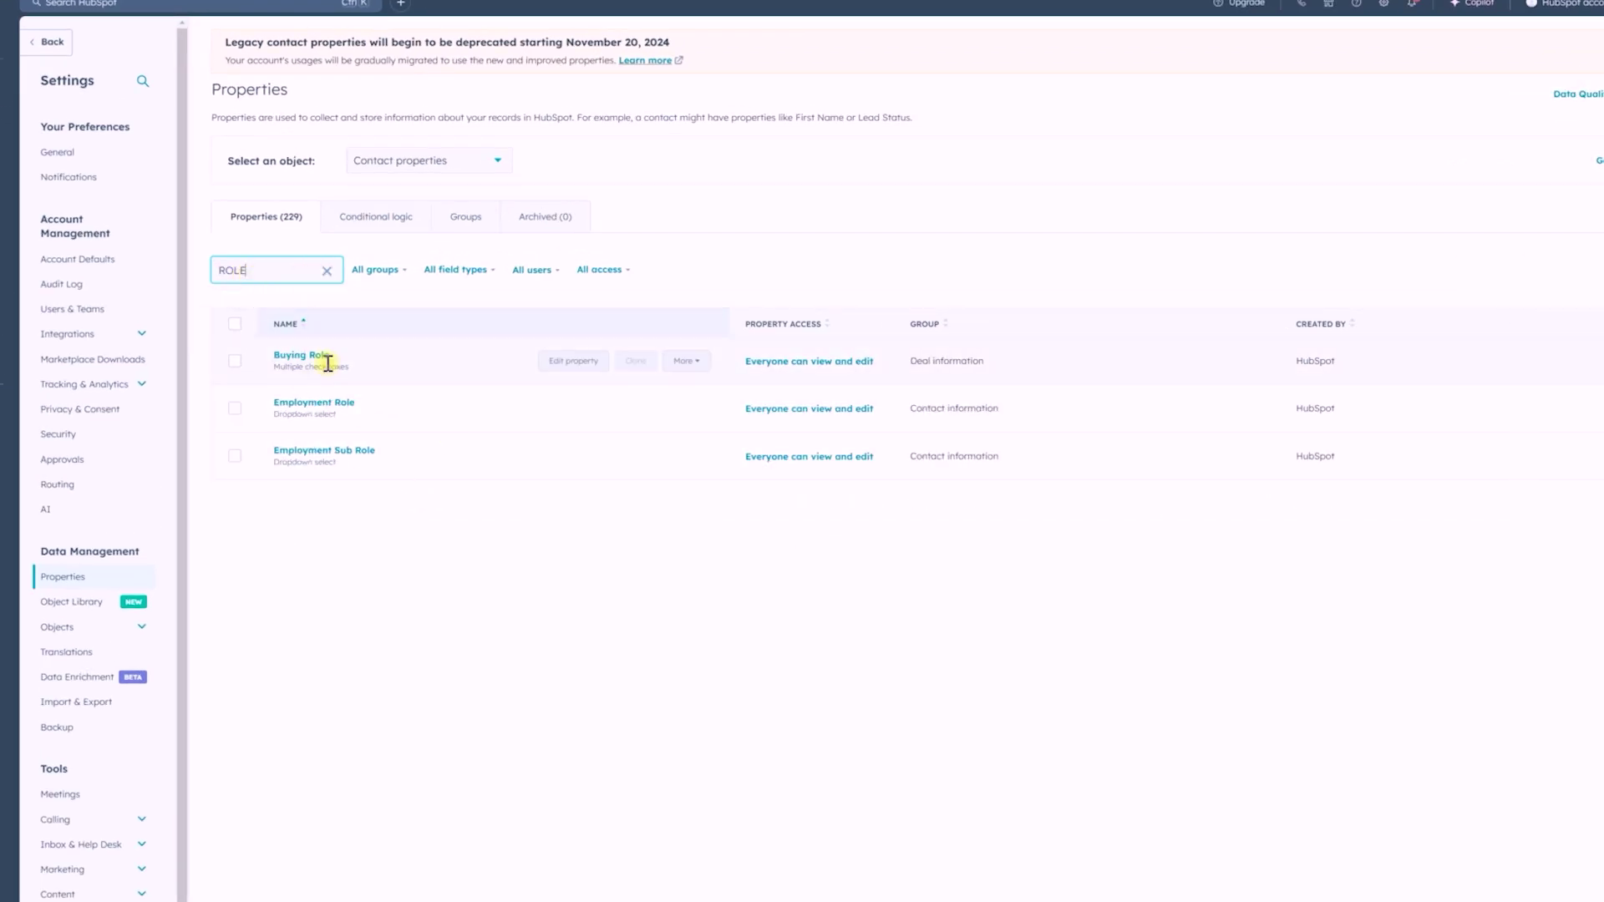
pyautogui.moveTo(324, 358)
# Search the contact properties for "JOB" and check the description of the Job Title property
pyautogui.moveTo(276, 269); pyautogui.dragTo(218, 264)
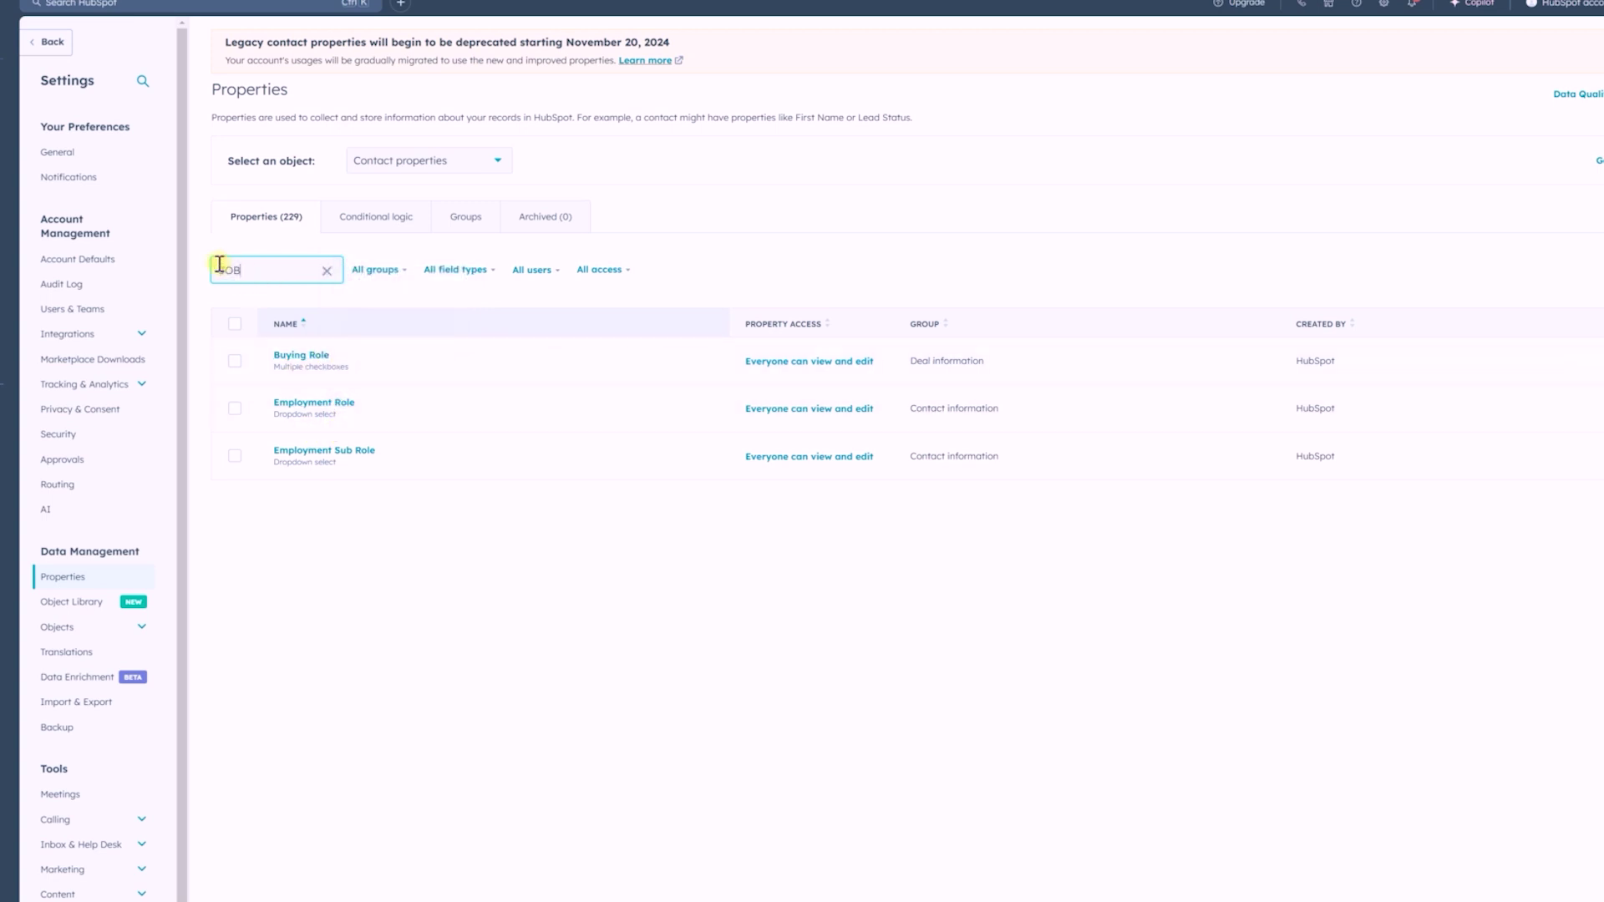
pyautogui.write('JOB')
pyautogui.moveTo(297, 405)
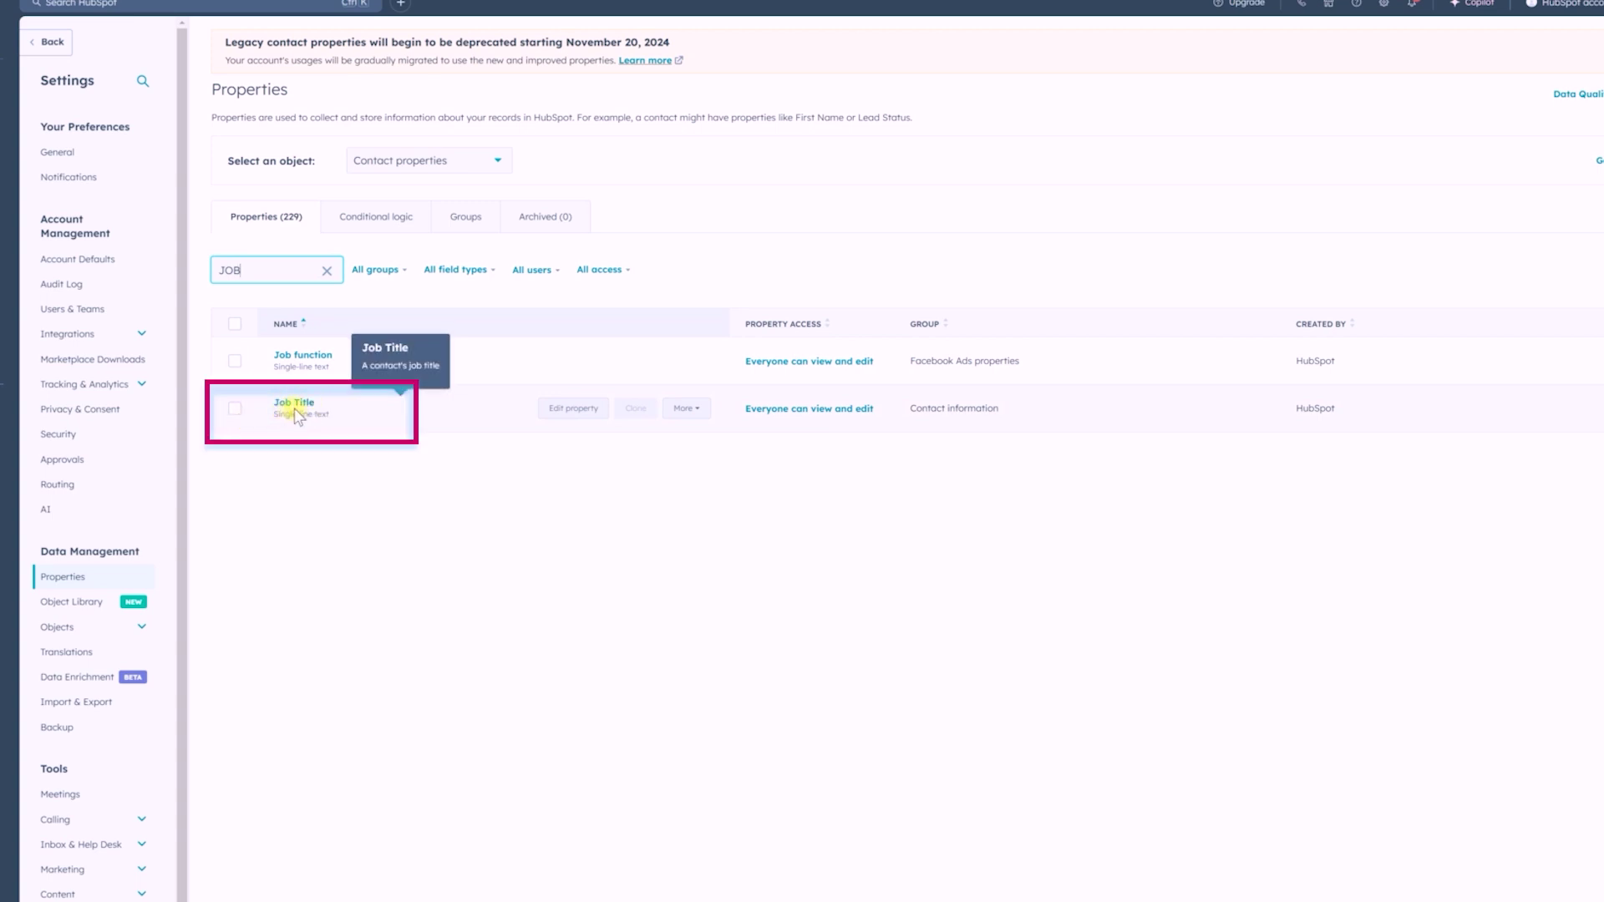
# Switch to the Google Sheets import file and enter the column header "Job title" in cell F1
pyautogui.click(260, 8)
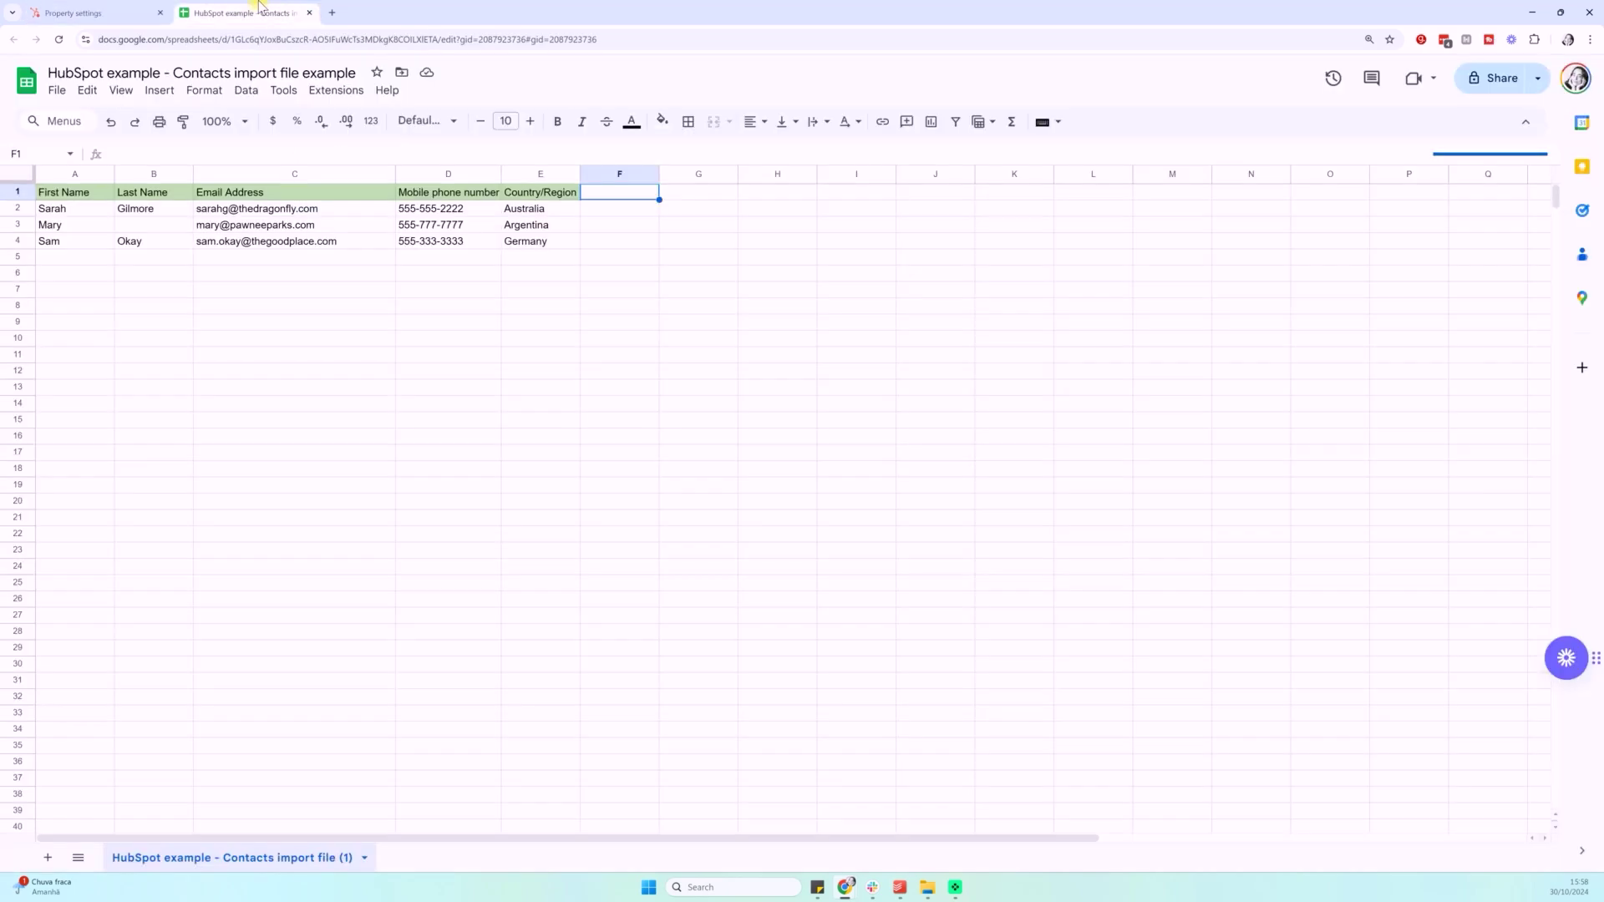
pyautogui.click(618, 239)
pyautogui.click(611, 194)
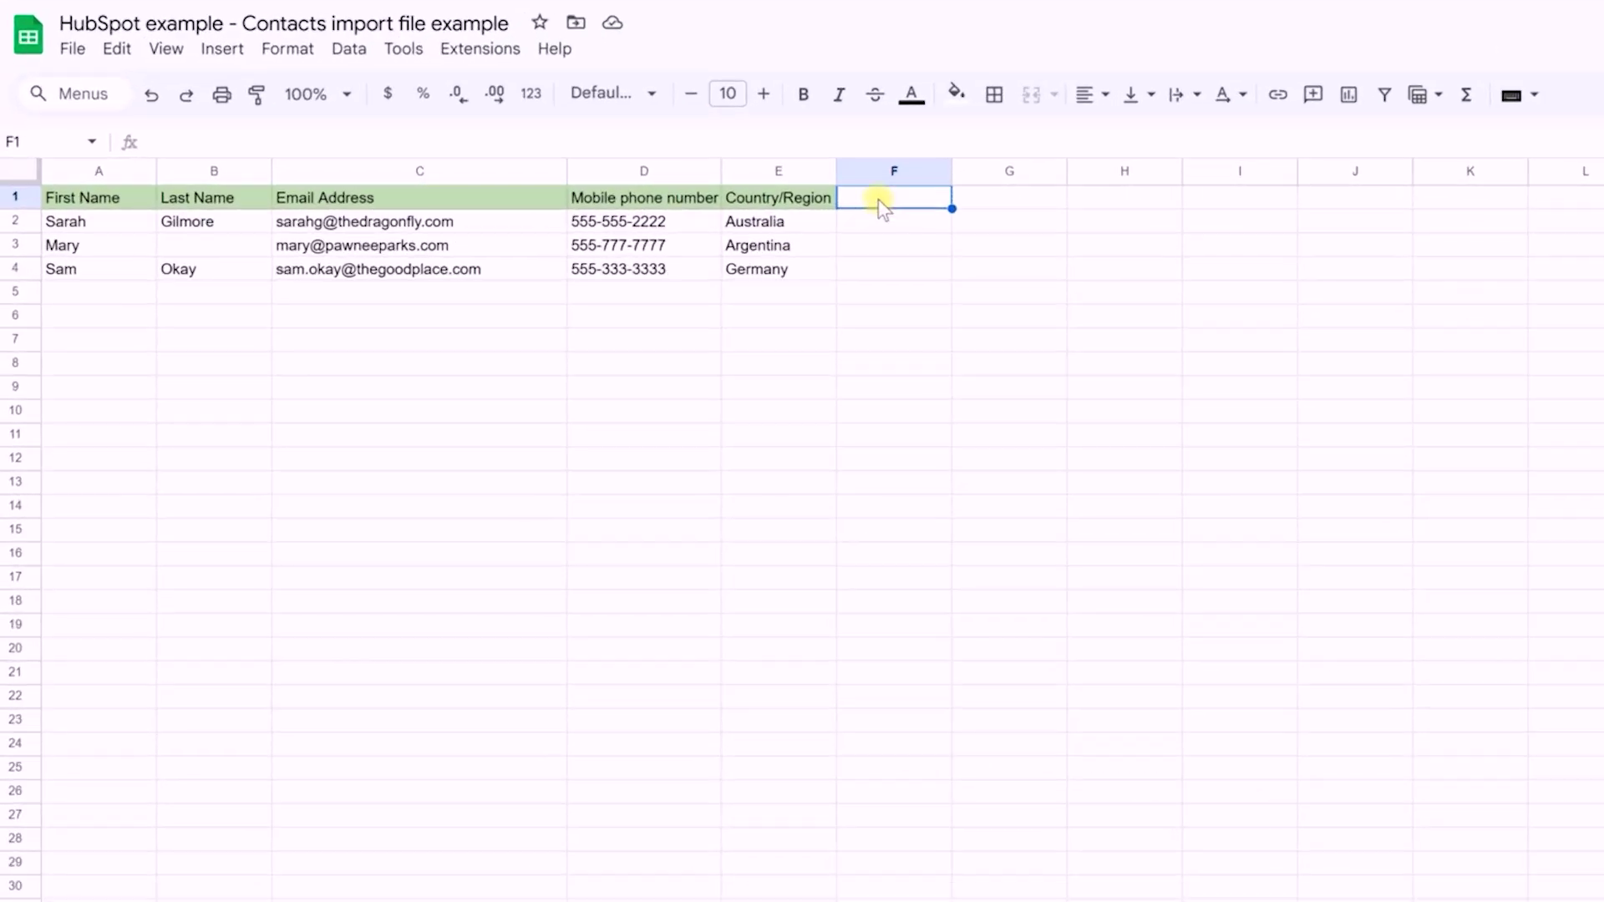
pyautogui.doubleClick(880, 198)
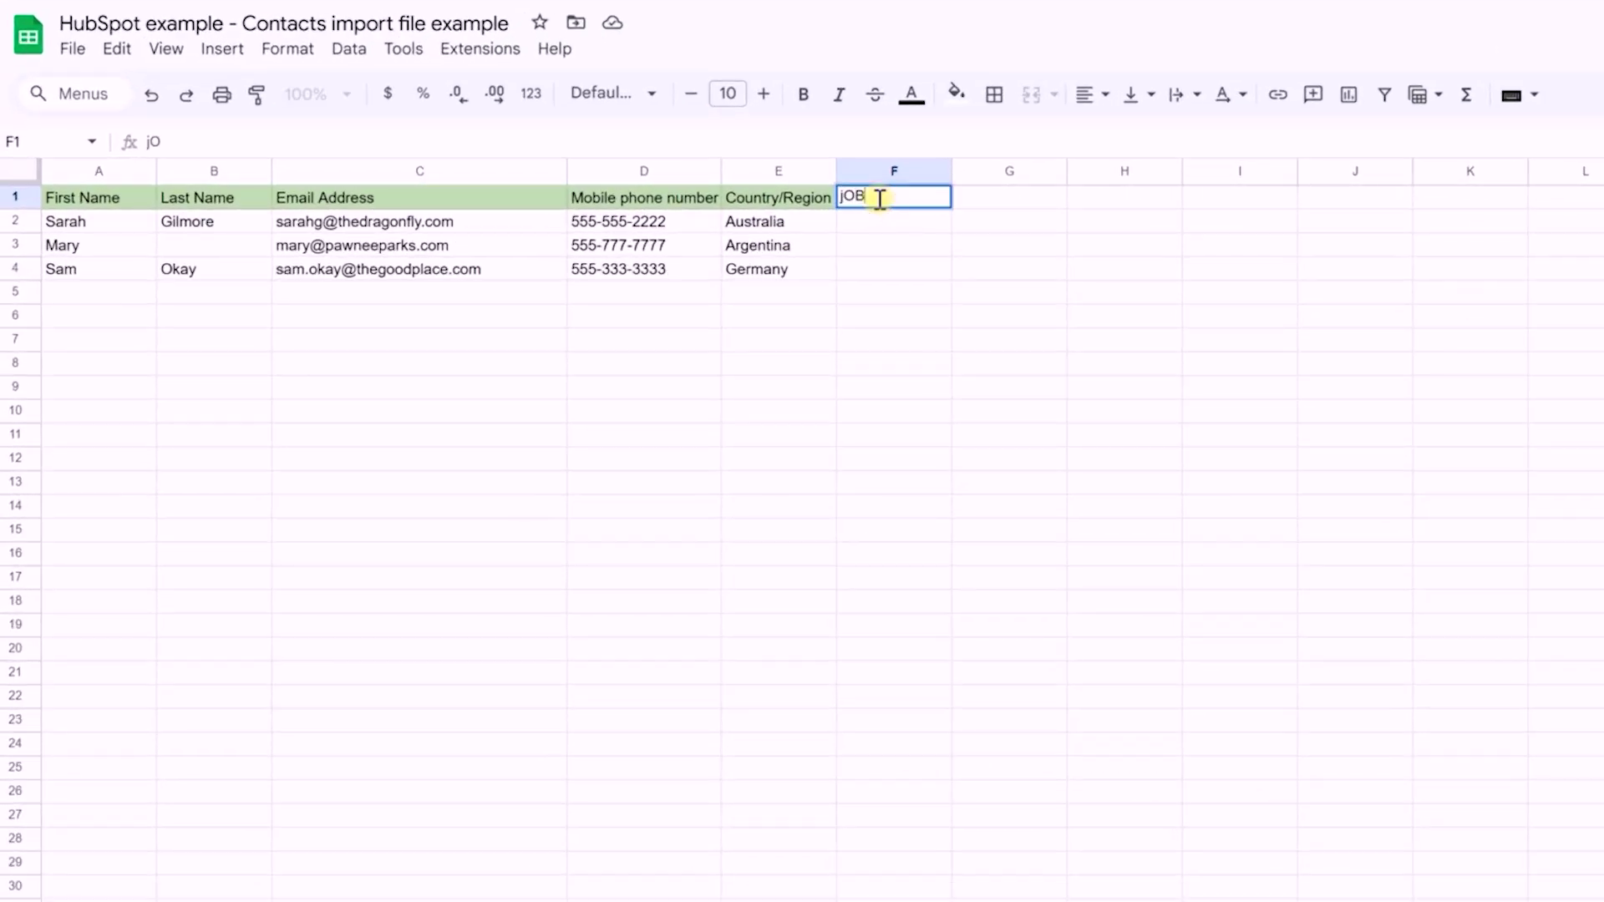
pyautogui.write('Job title')
pyautogui.click(911, 247)
# Delete the "Job title" header from cell F1
pyautogui.click(879, 199)
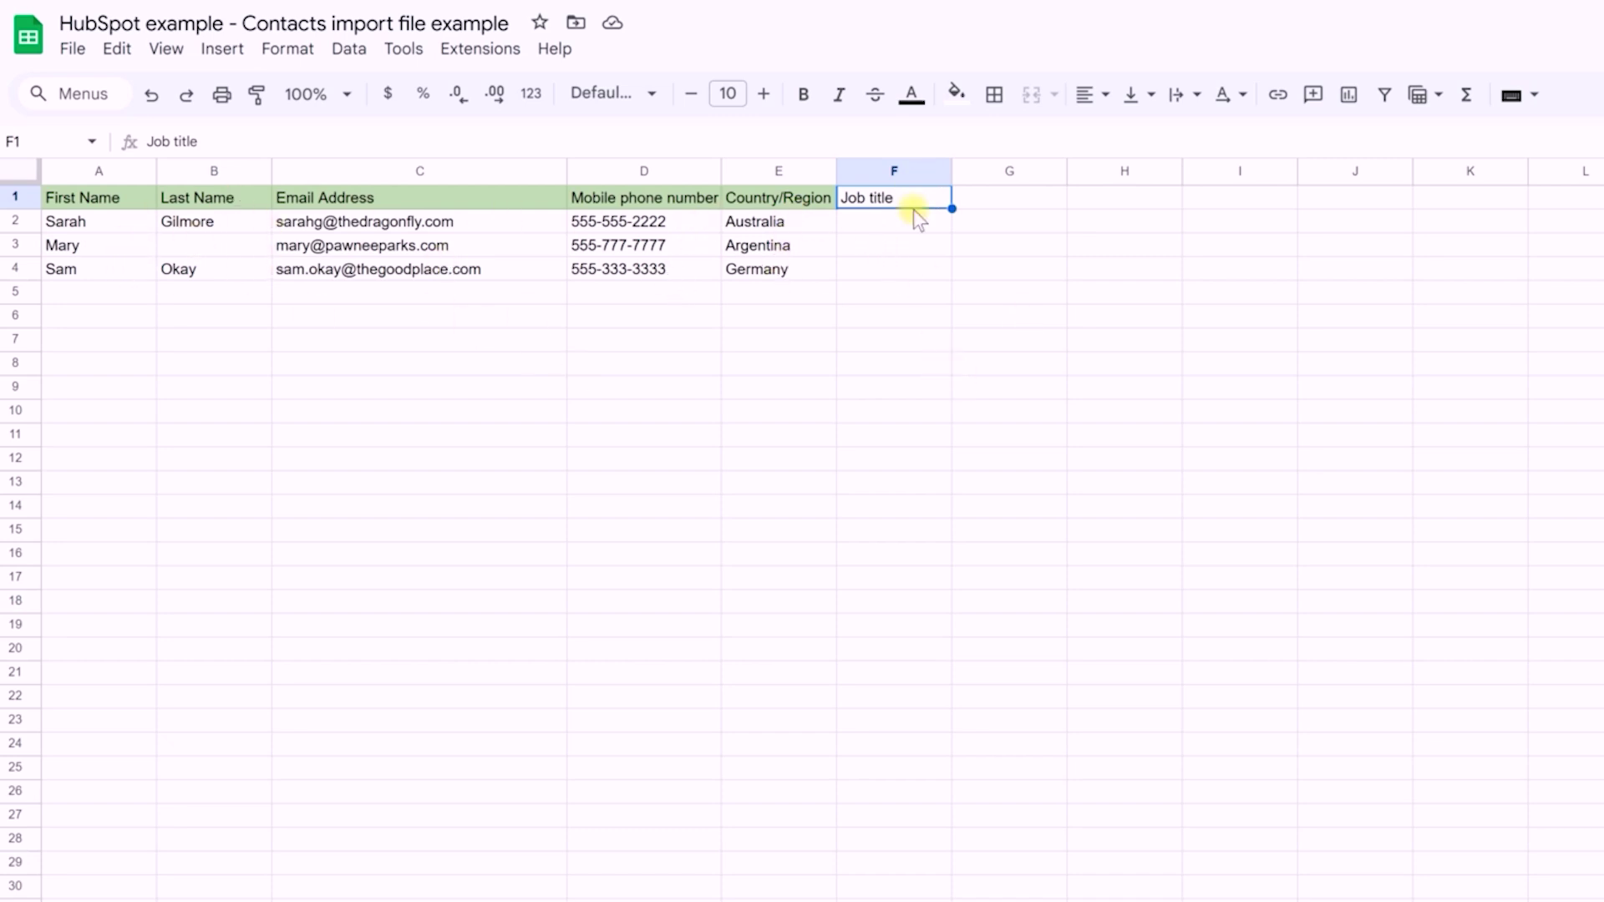
pyautogui.press('Delete')
pyautogui.click(1018, 473)
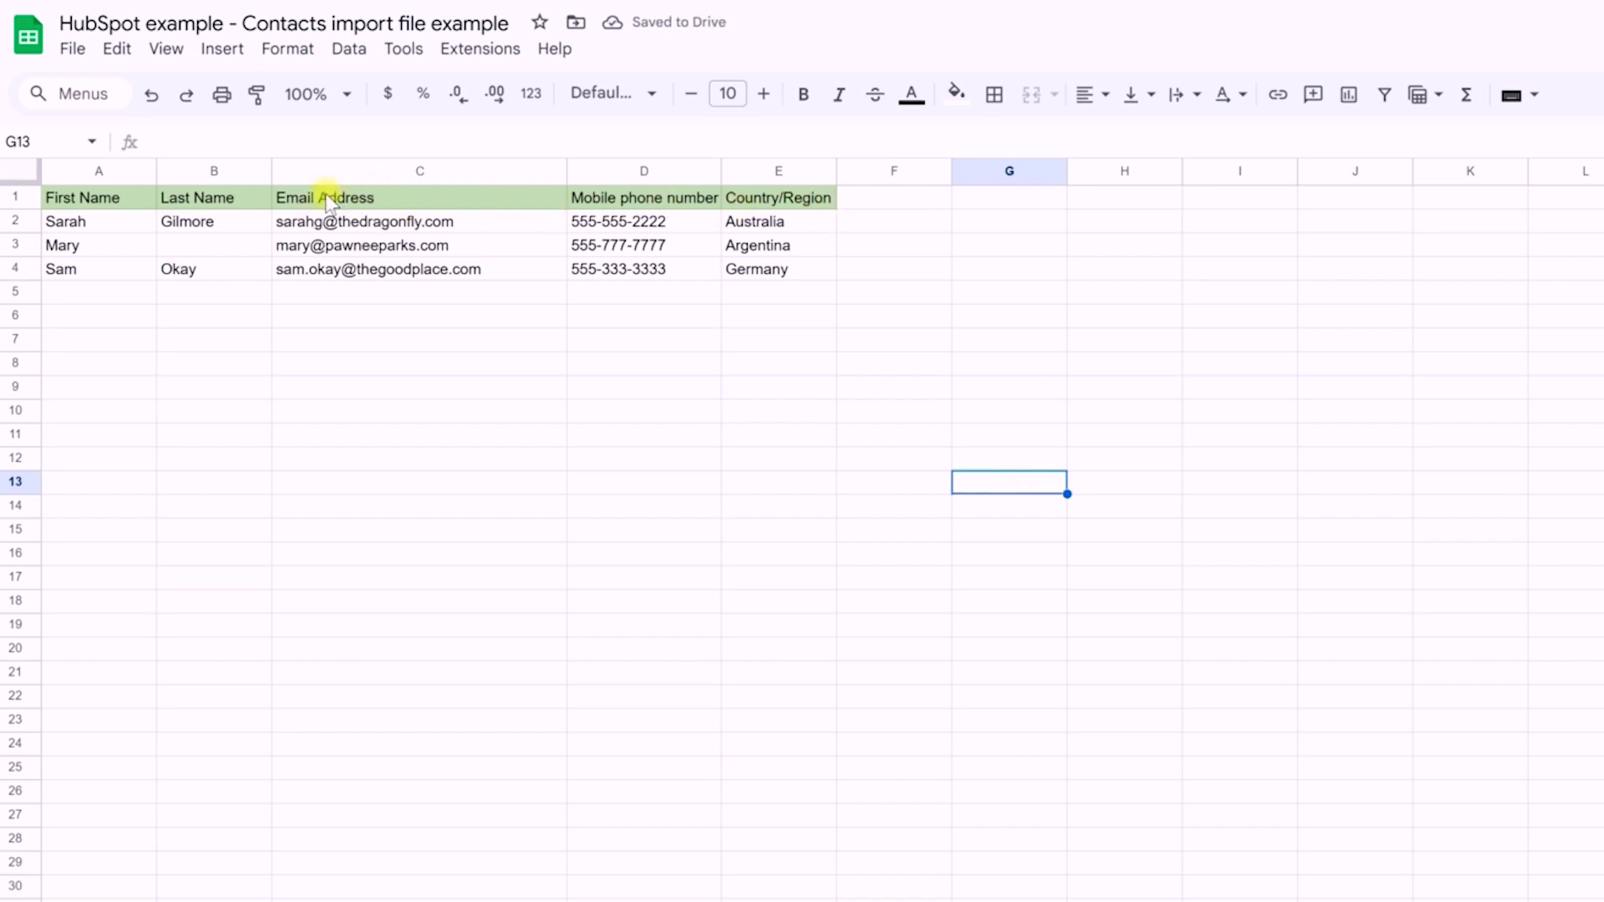
# Download the contacts import spreadsheet as a Comma Separated Values (.csv) file
pyautogui.click(73, 52)
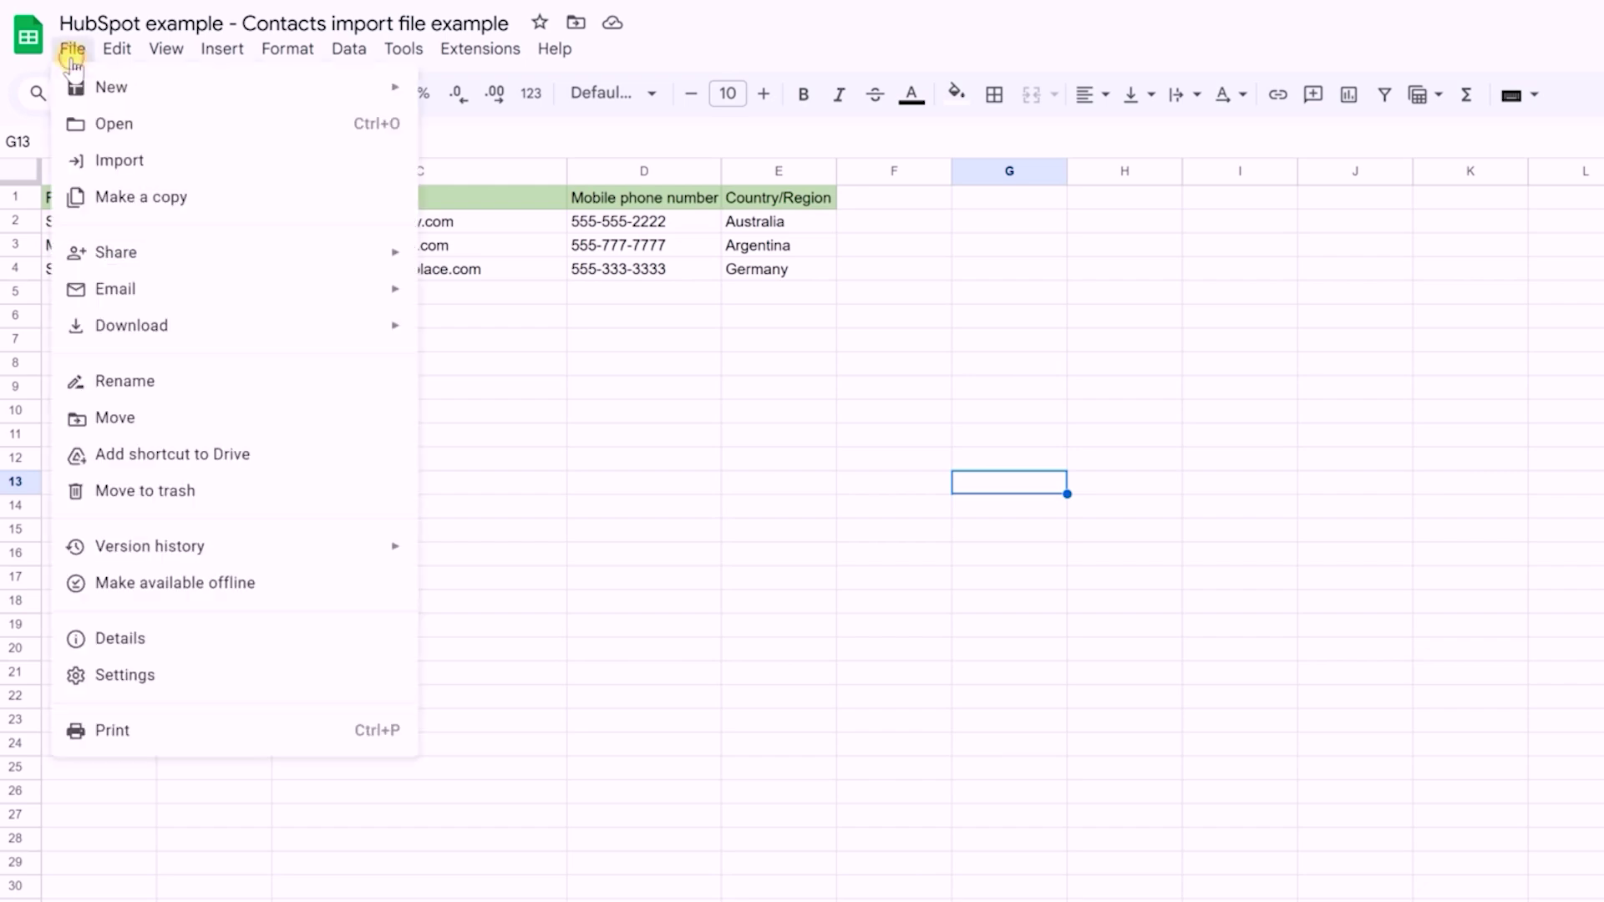
pyautogui.moveTo(159, 327)
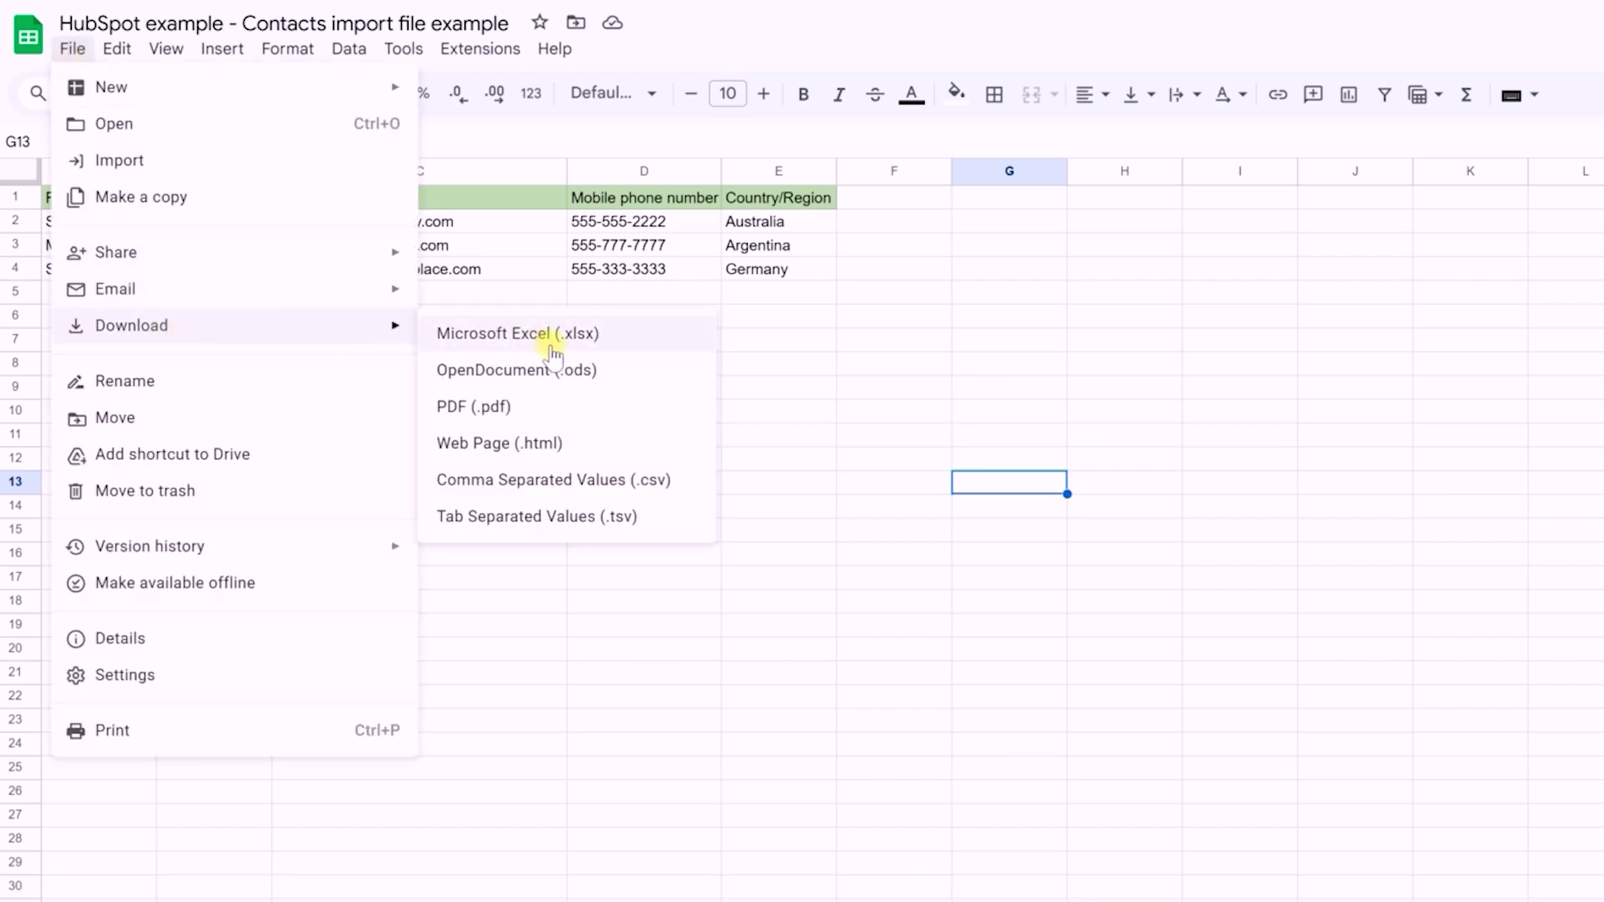
pyautogui.click(564, 481)
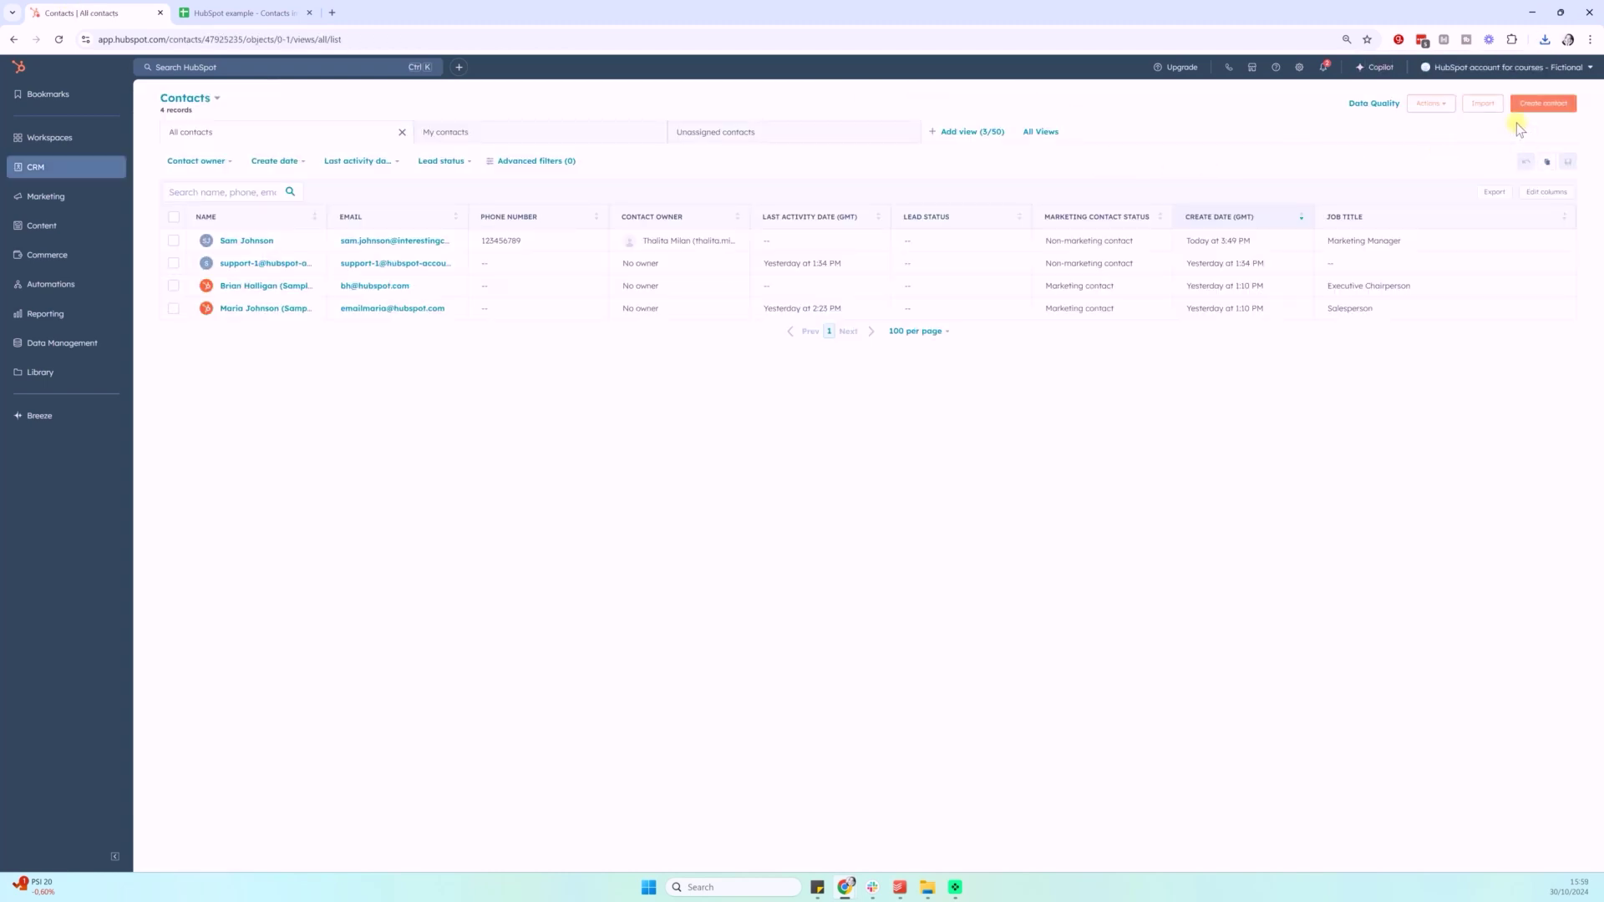
# Begin a file import from HubSpot's contacts list, choosing to import contacts, companies and other CRM data
pyautogui.click(1483, 102)
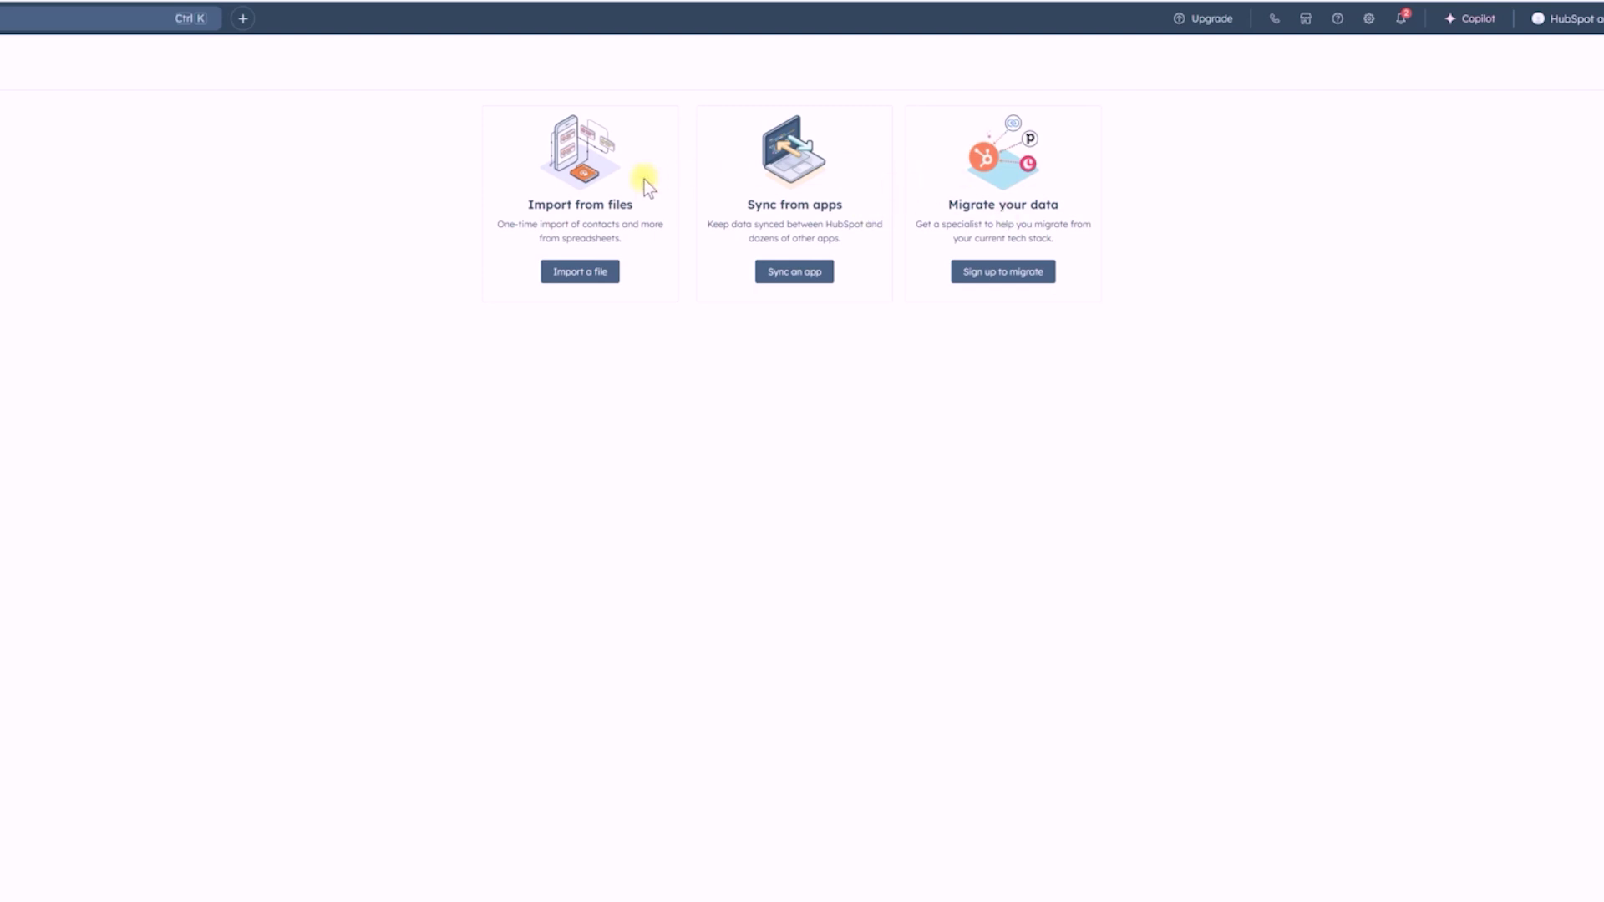
pyautogui.moveTo(528, 205); pyautogui.dragTo(633, 204)
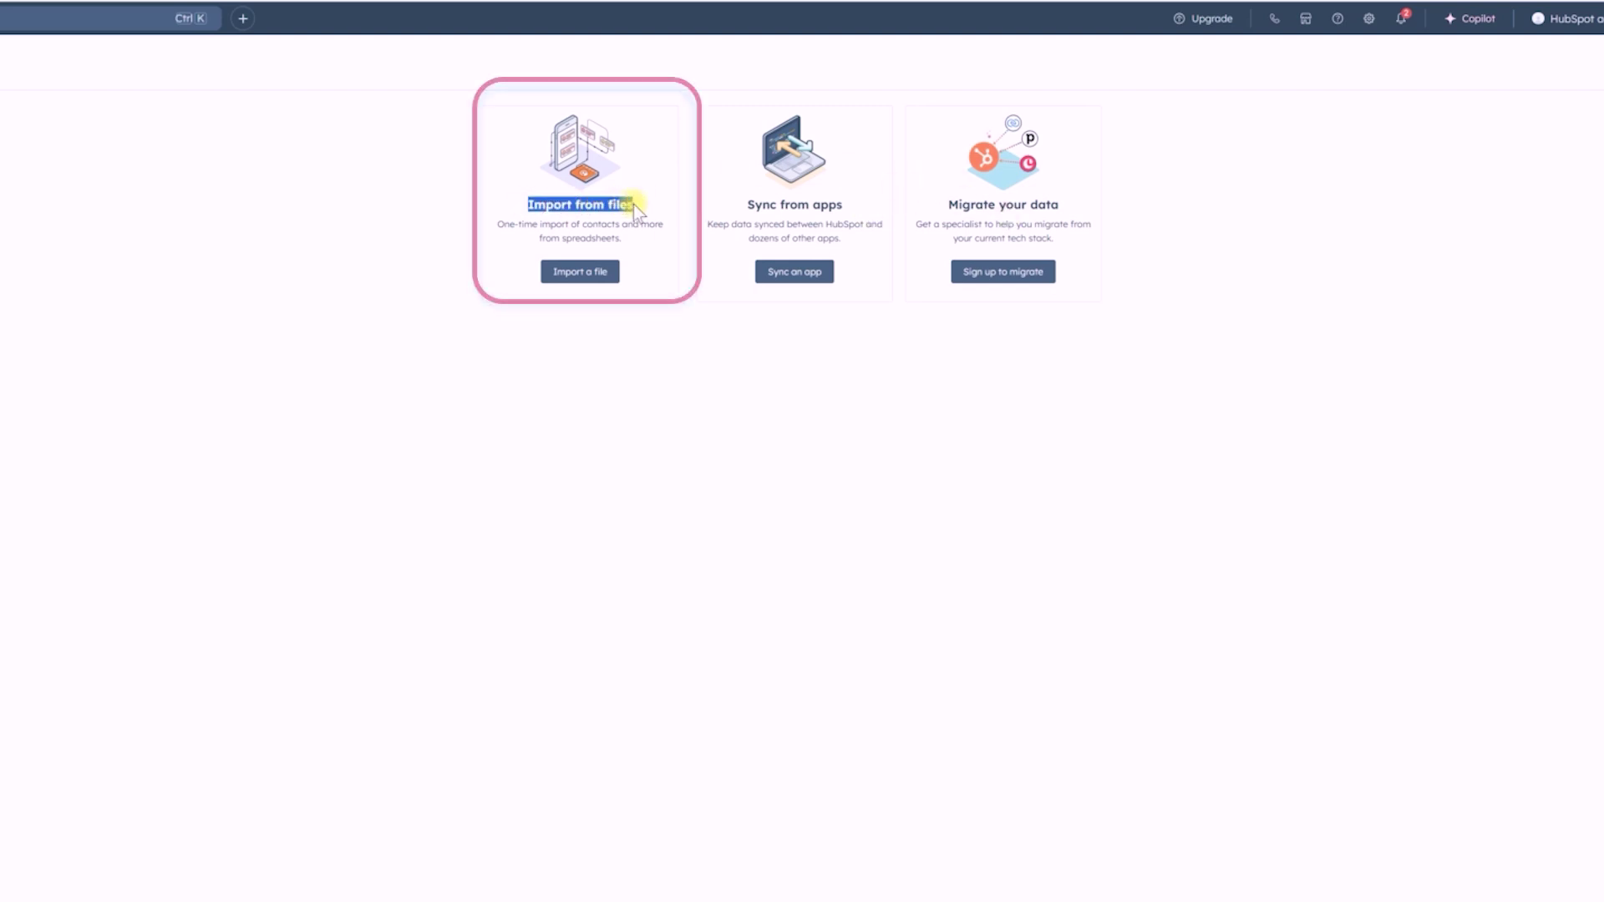
pyautogui.click(563, 280)
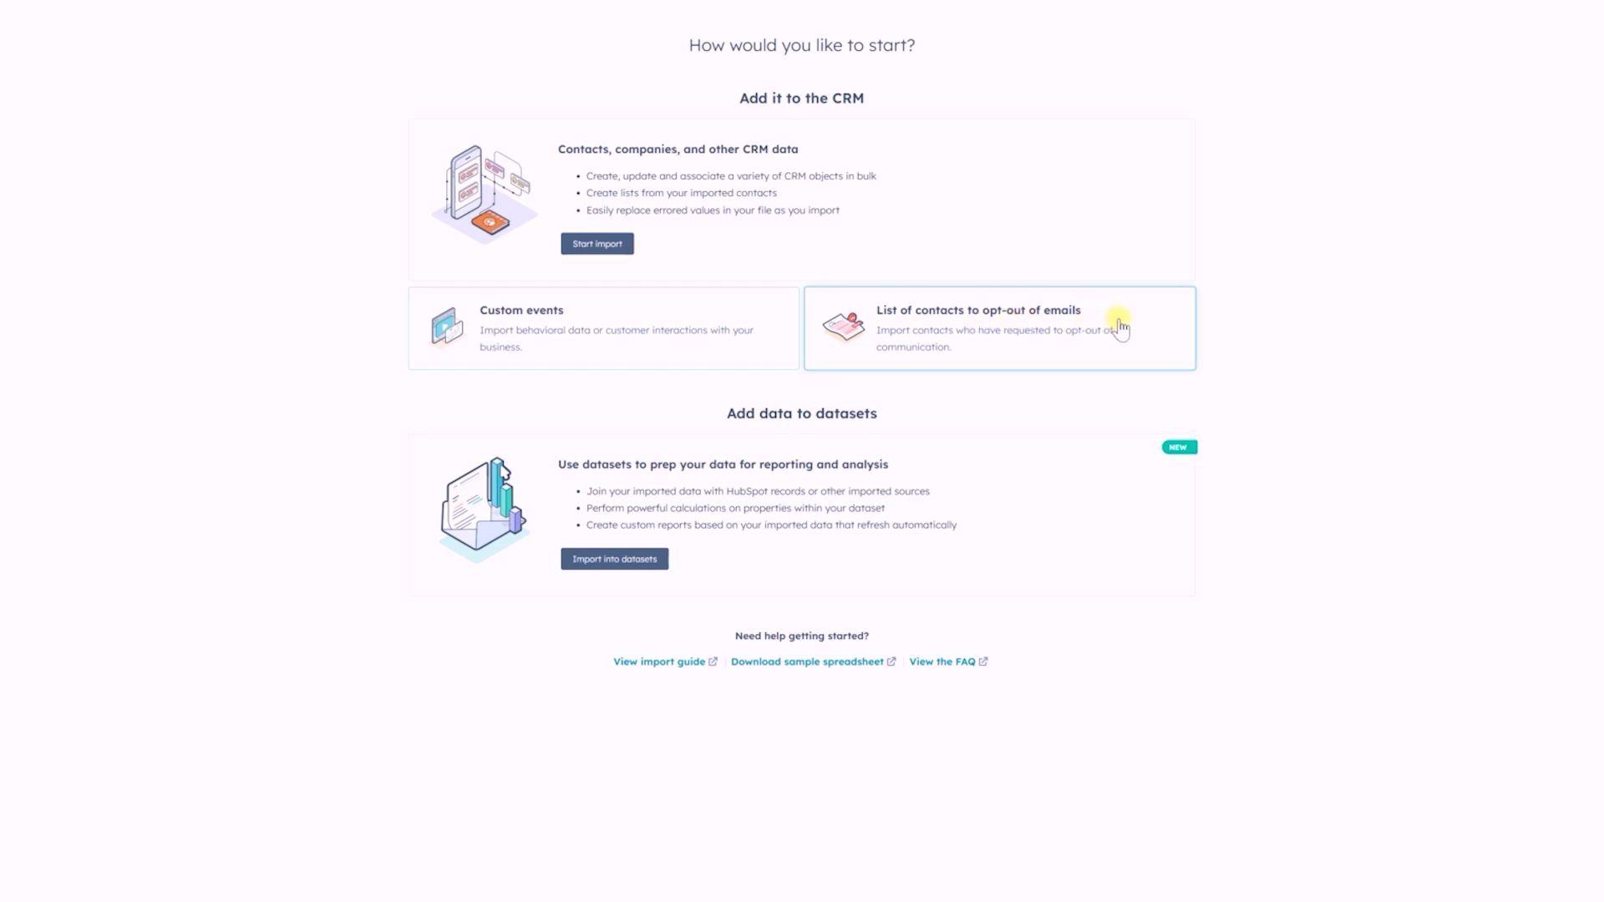
pyautogui.click(599, 243)
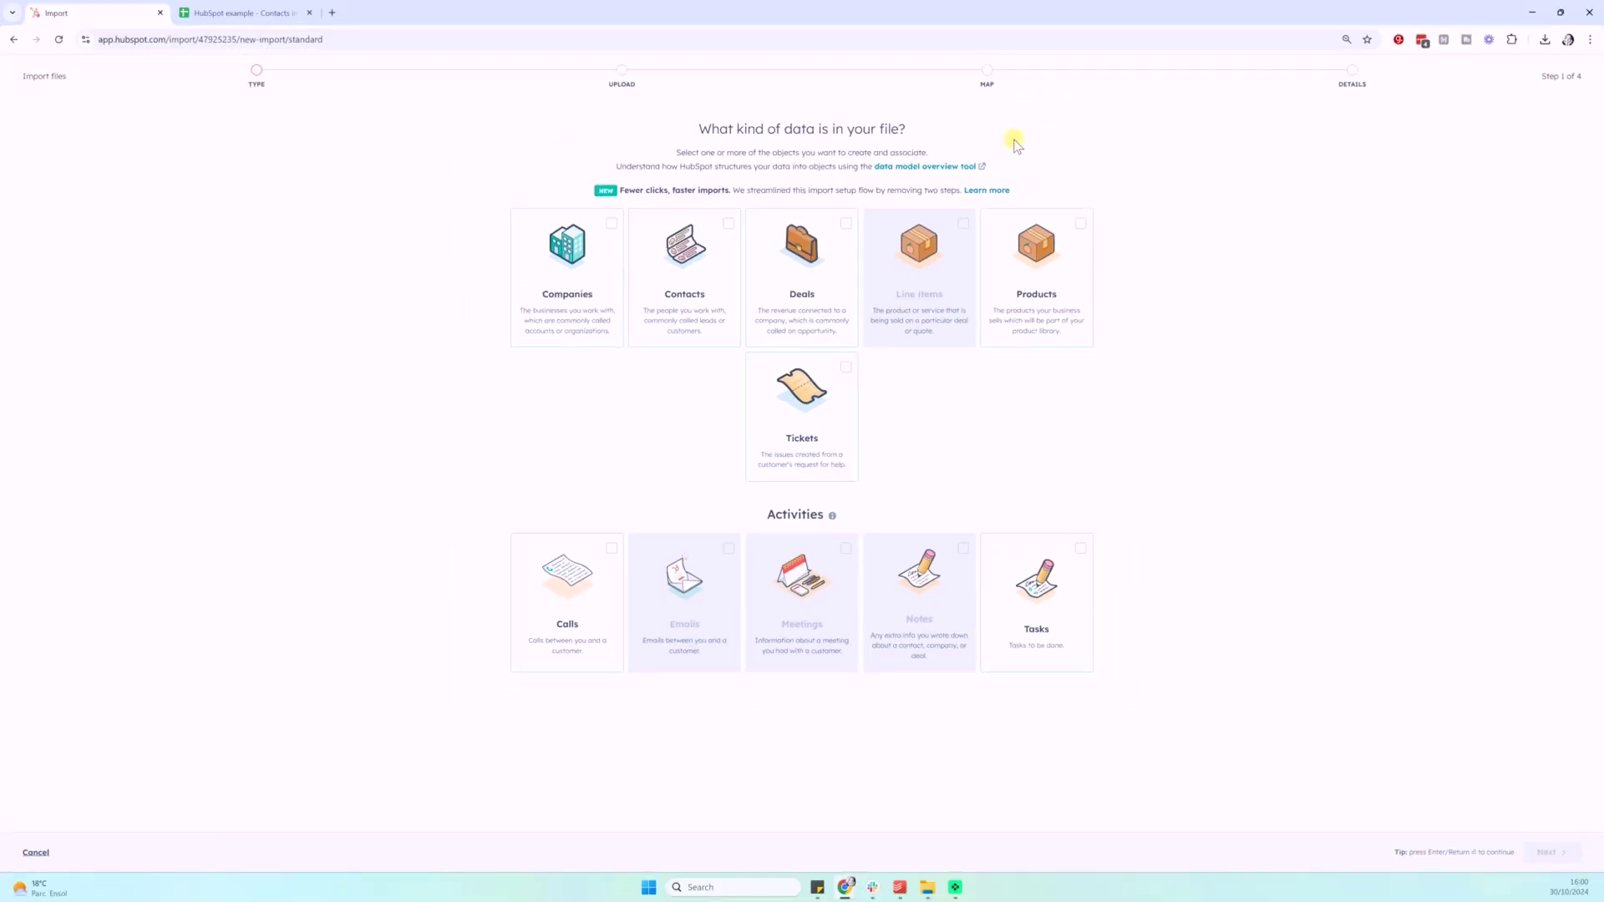
# Switch to the Google Sheets import file and review the column headers from First Name to Country/Region
pyautogui.click(242, 13)
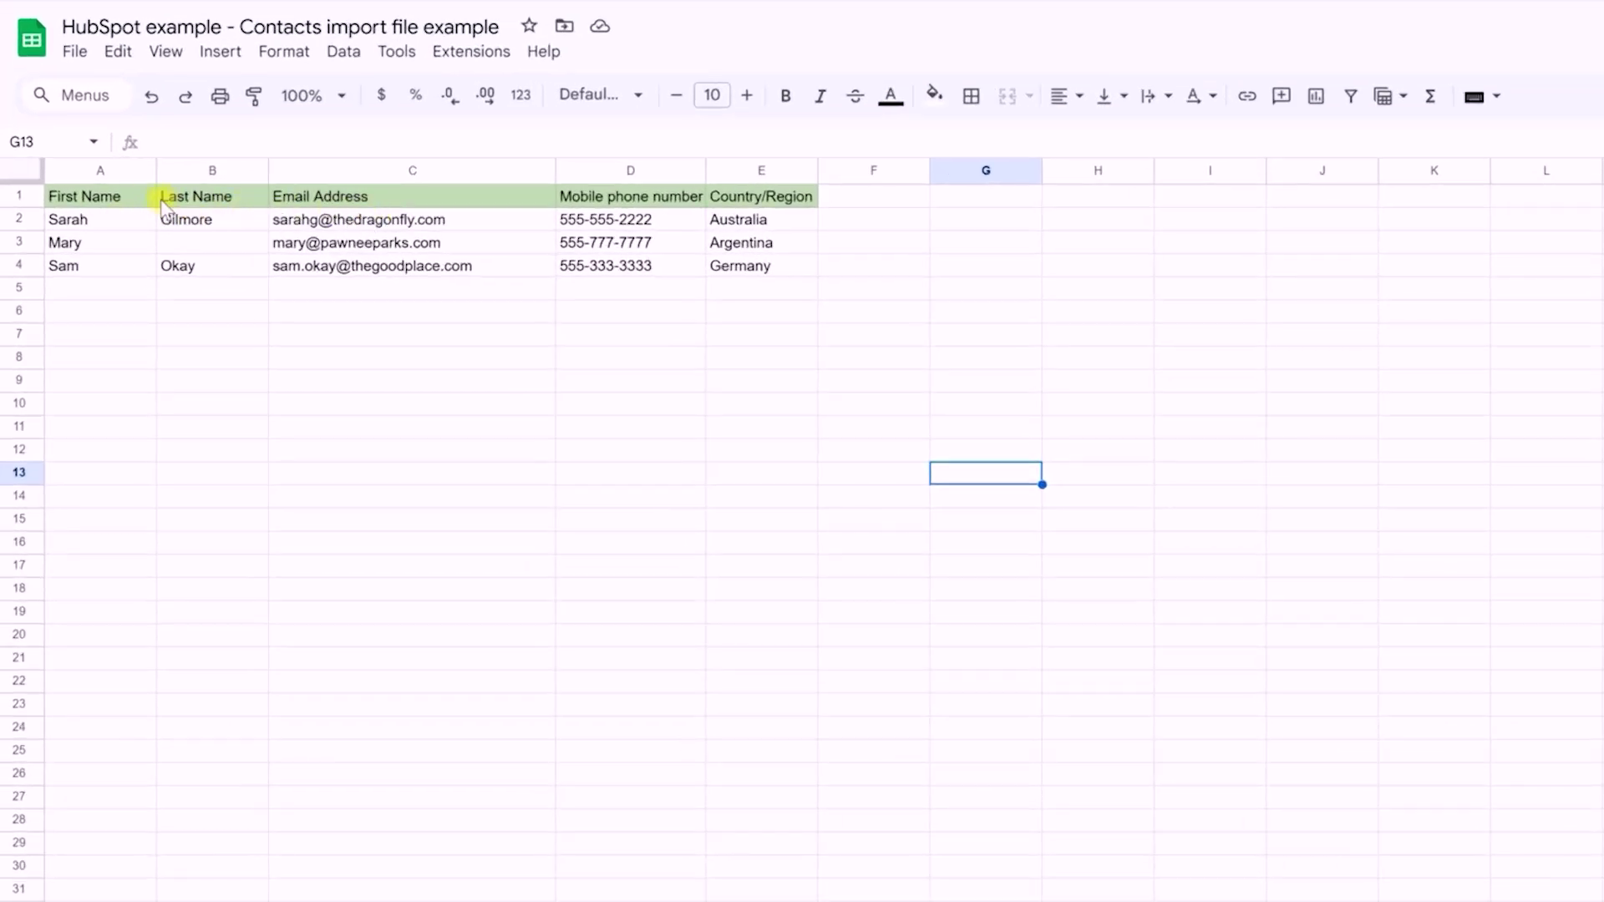
pyautogui.click(117, 197)
pyautogui.click(243, 197)
pyautogui.click(308, 197)
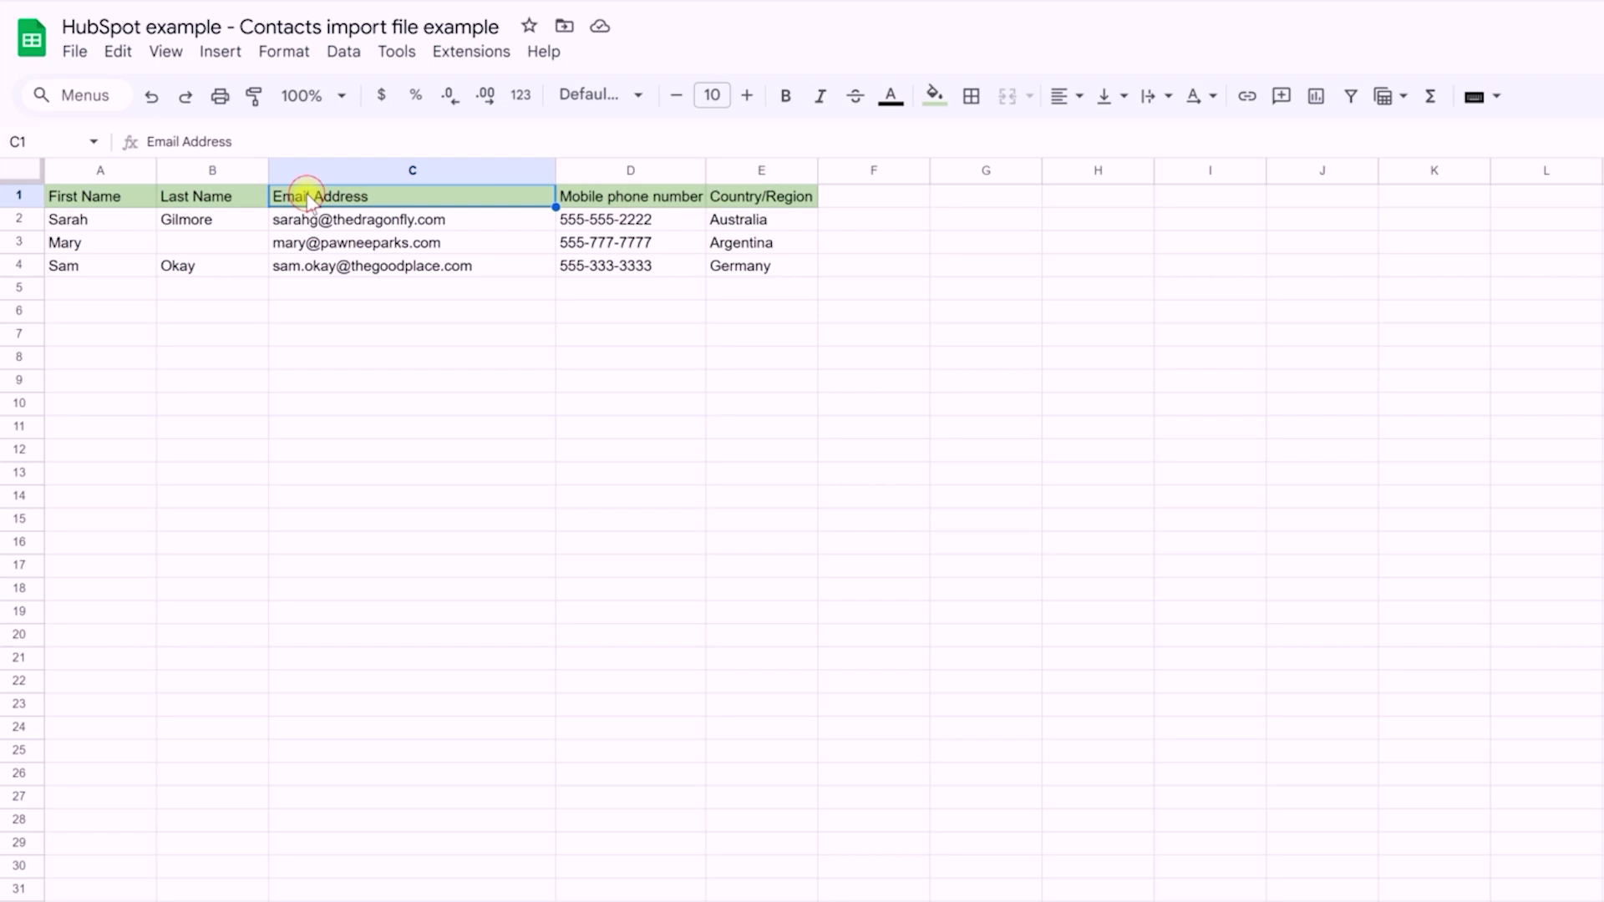
pyautogui.click(589, 197)
pyautogui.click(804, 199)
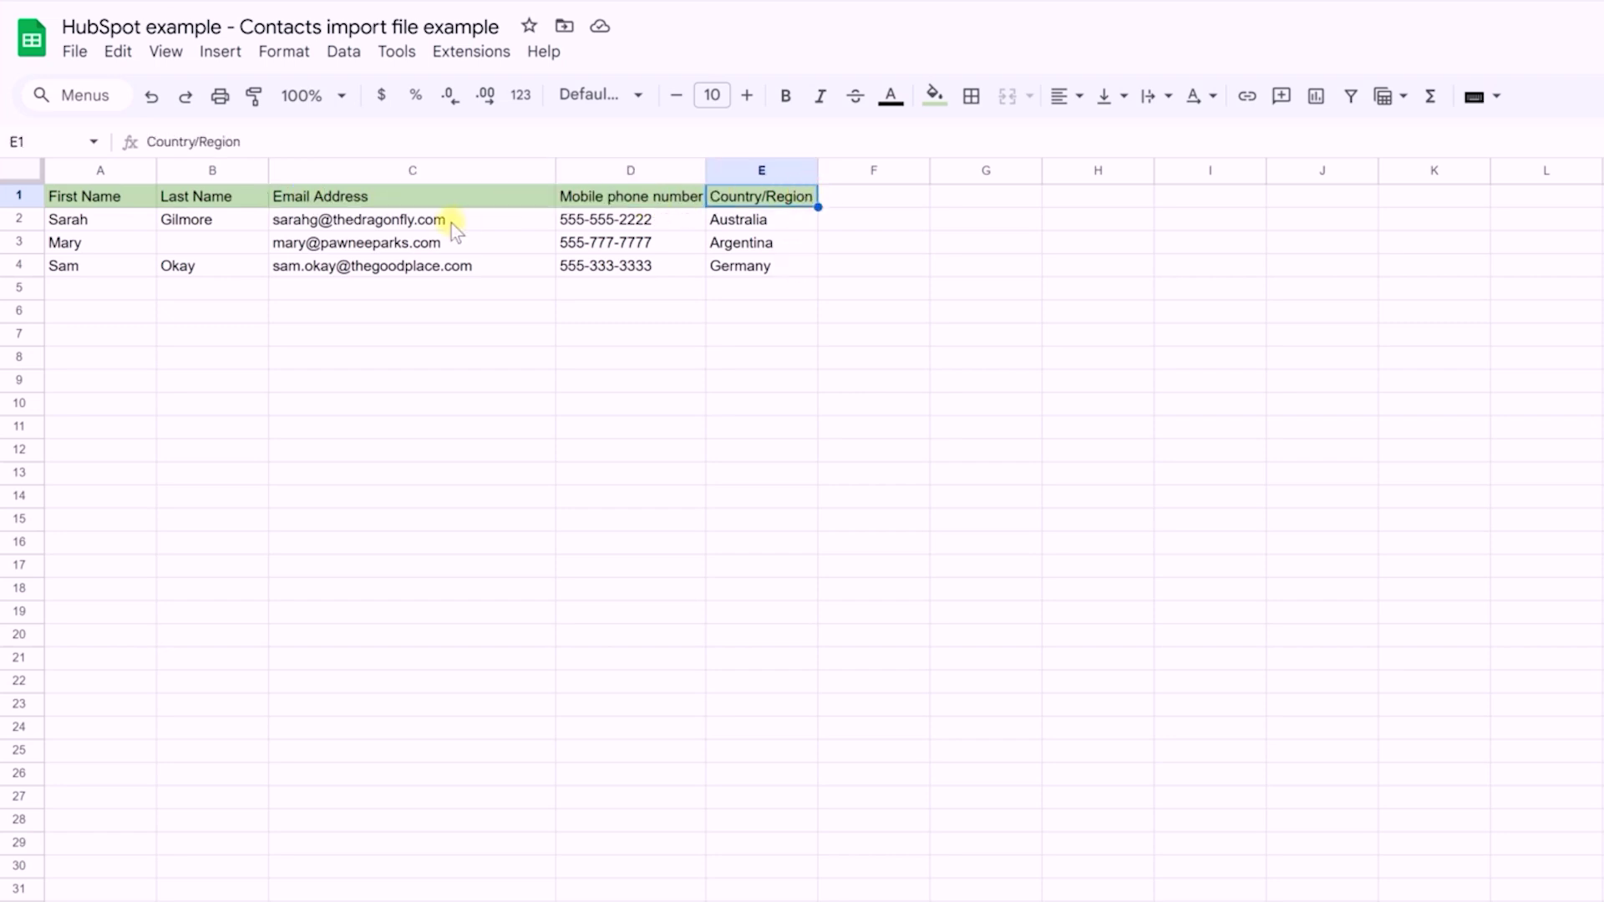
pyautogui.click(658, 200)
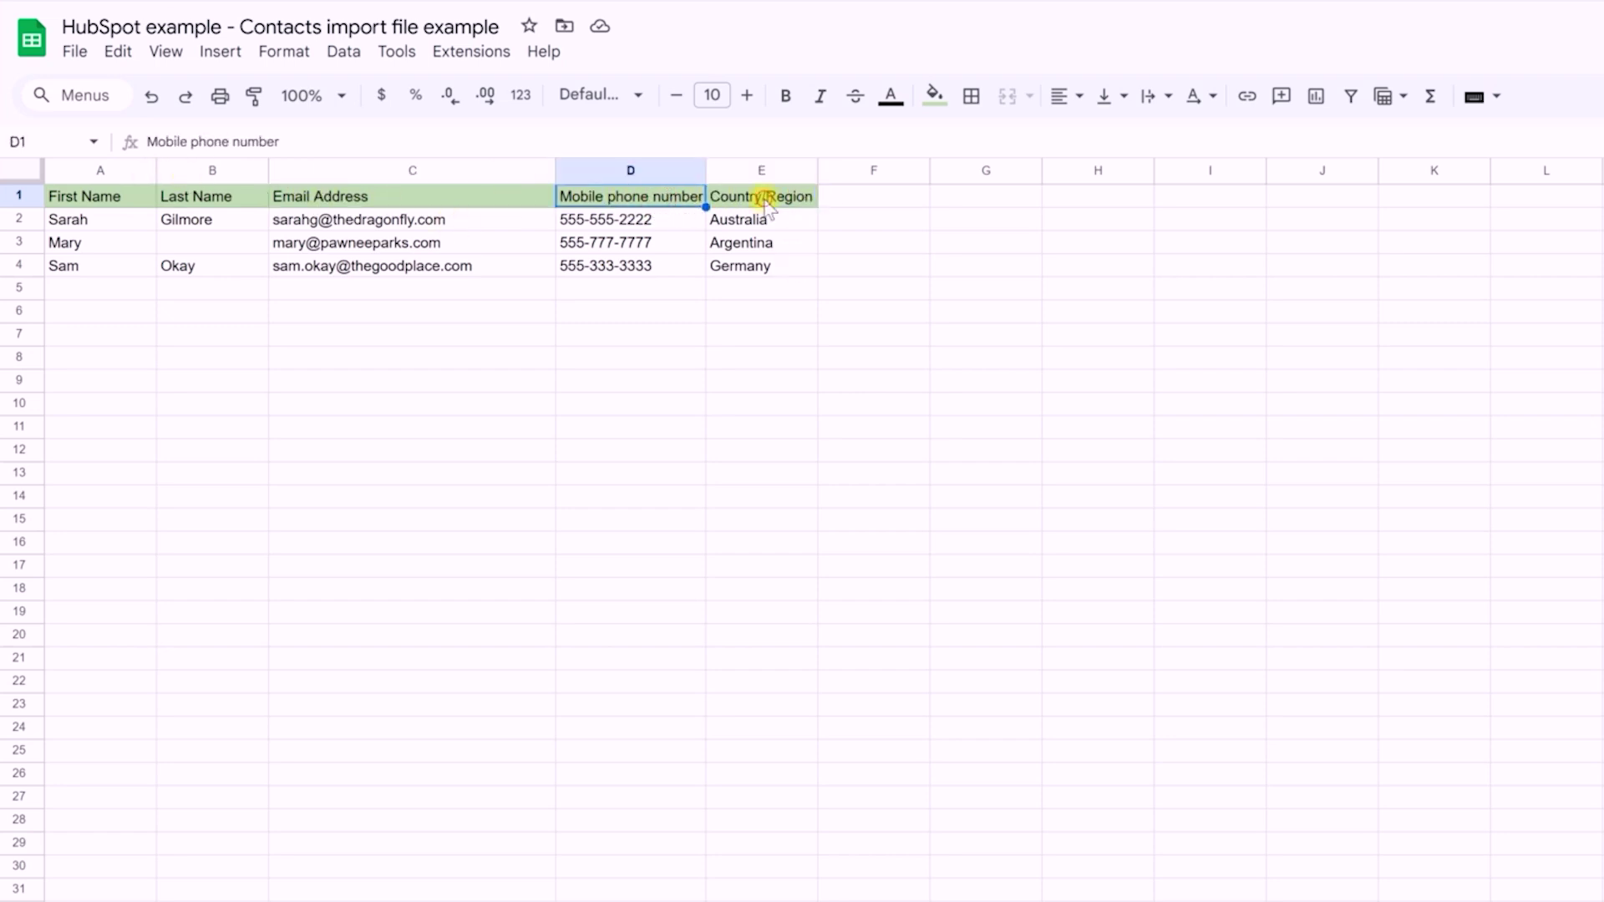
pyautogui.click(767, 205)
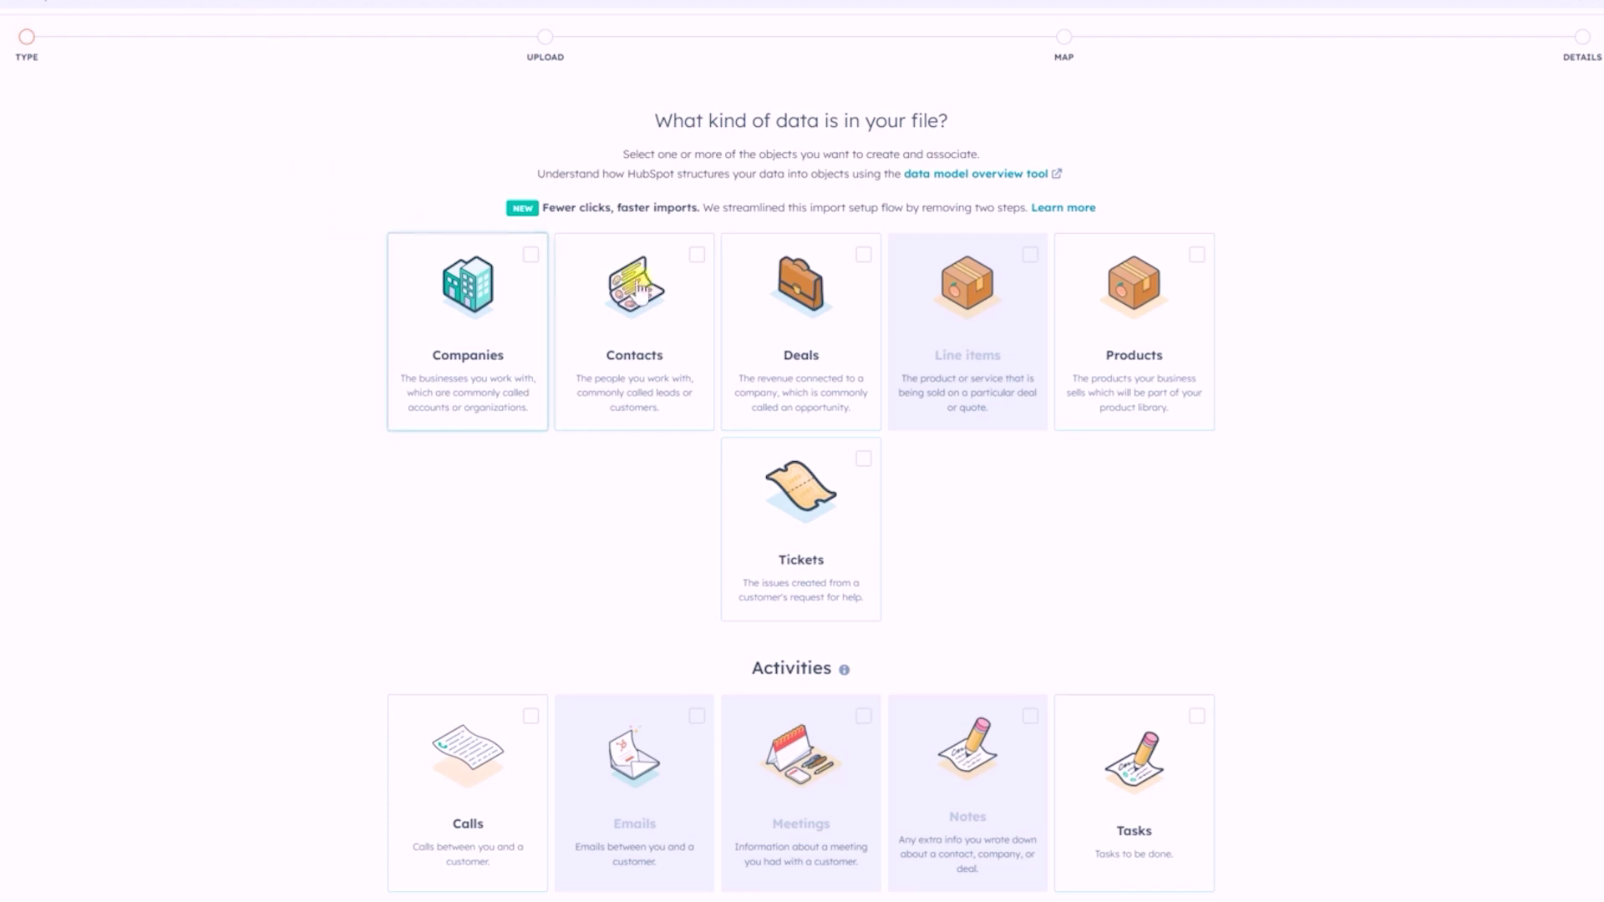
# Choose Contacts as the kind of data in the file and set the import mode to Create and update Contacts
pyautogui.click(640, 288)
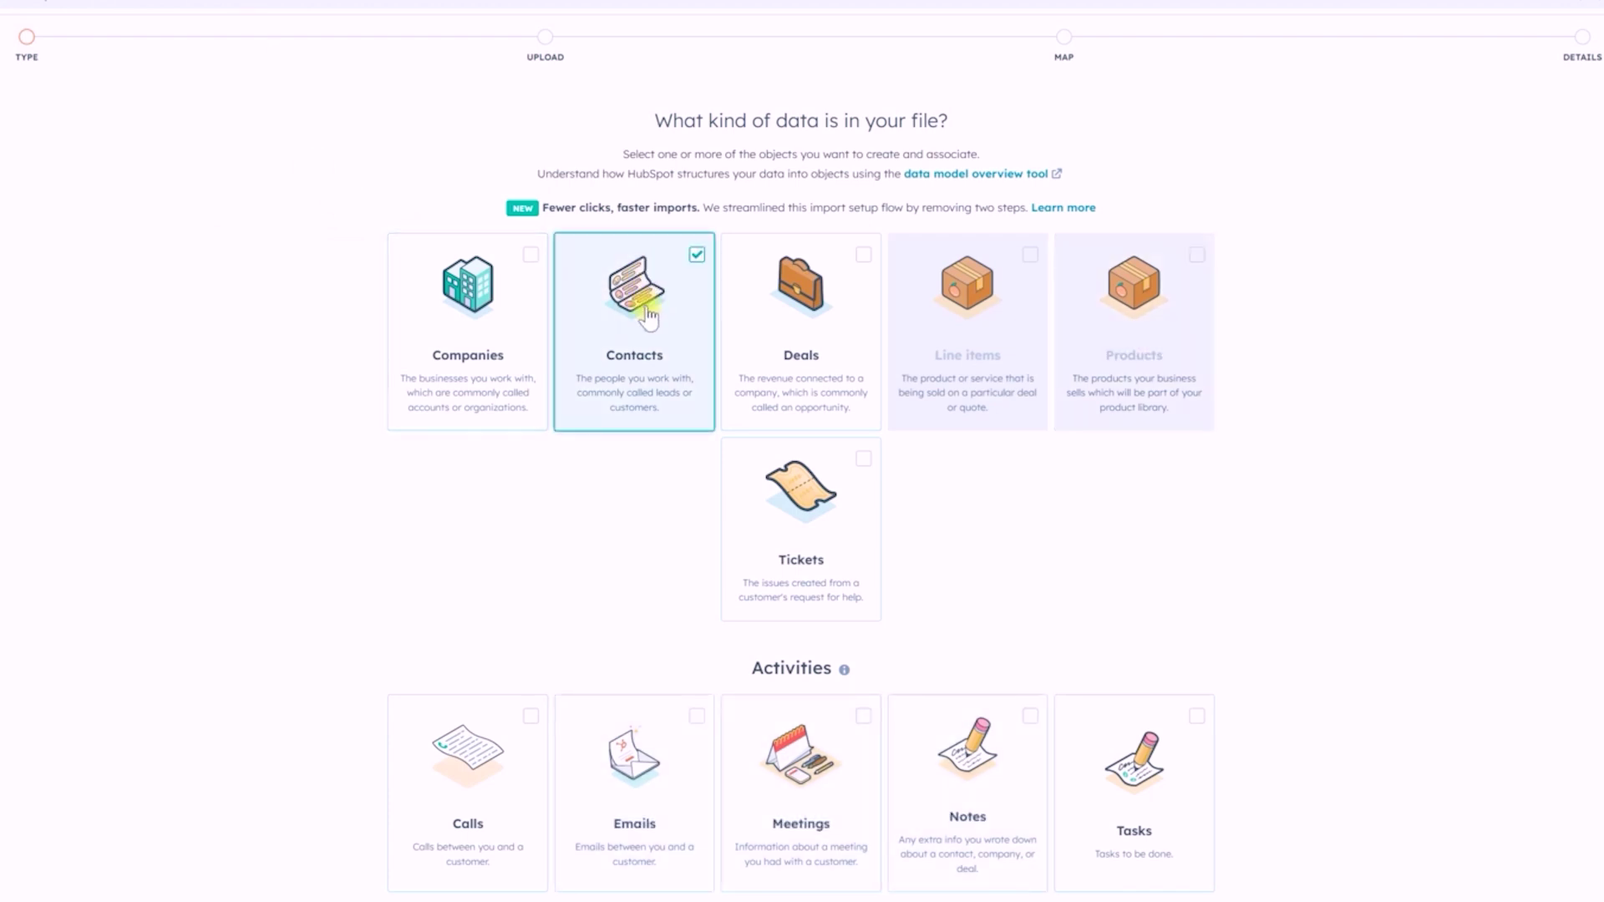
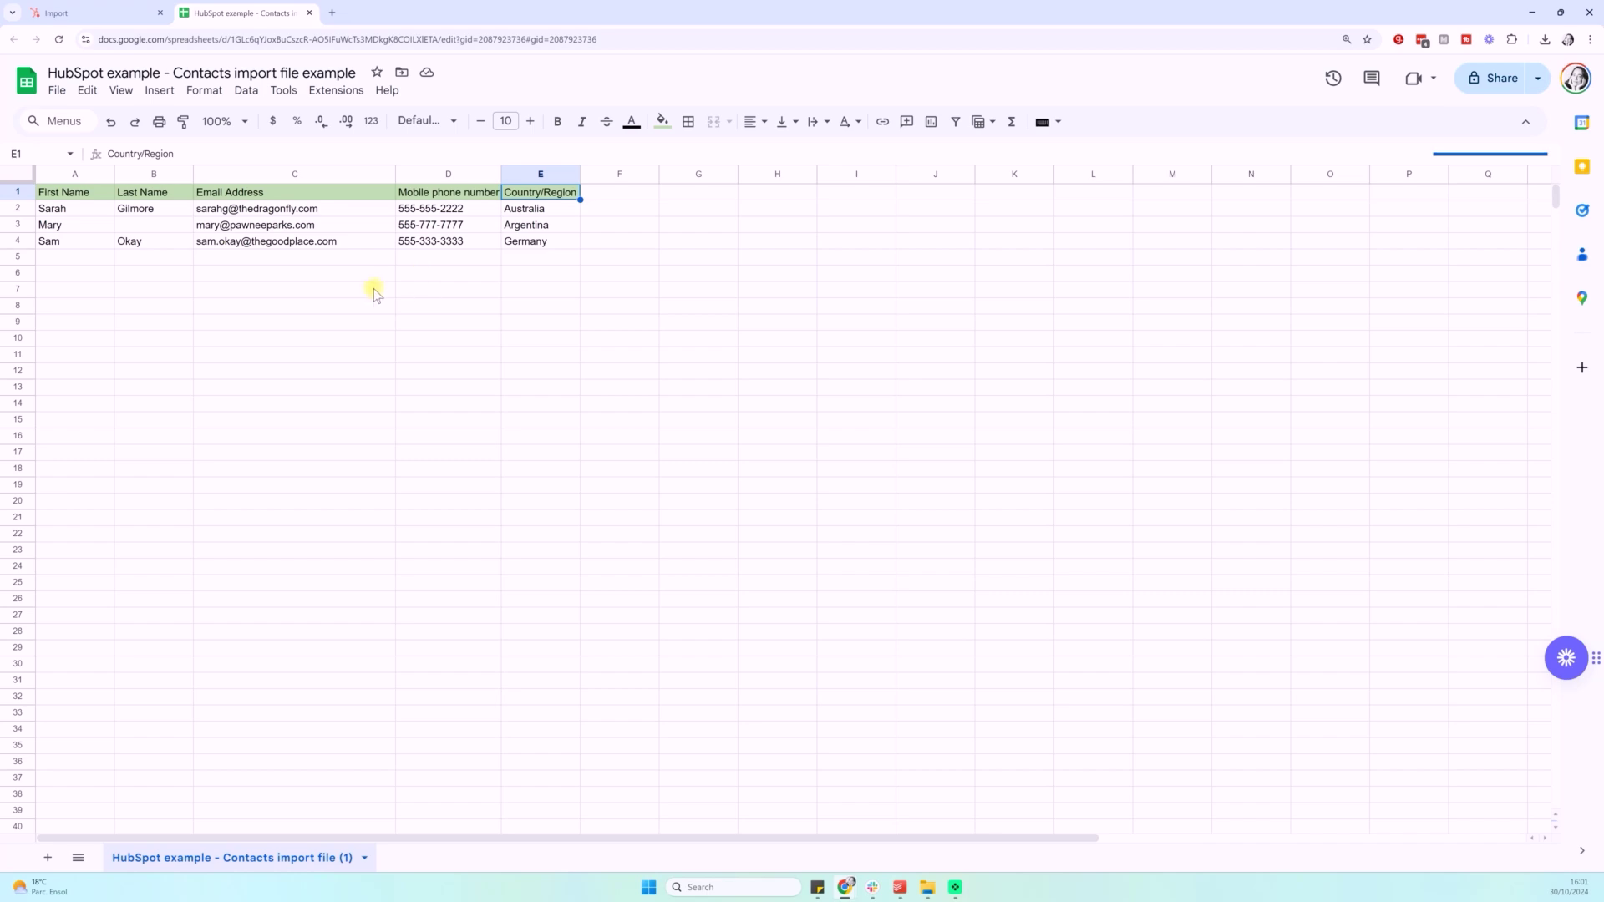
pyautogui.click(158, 15)
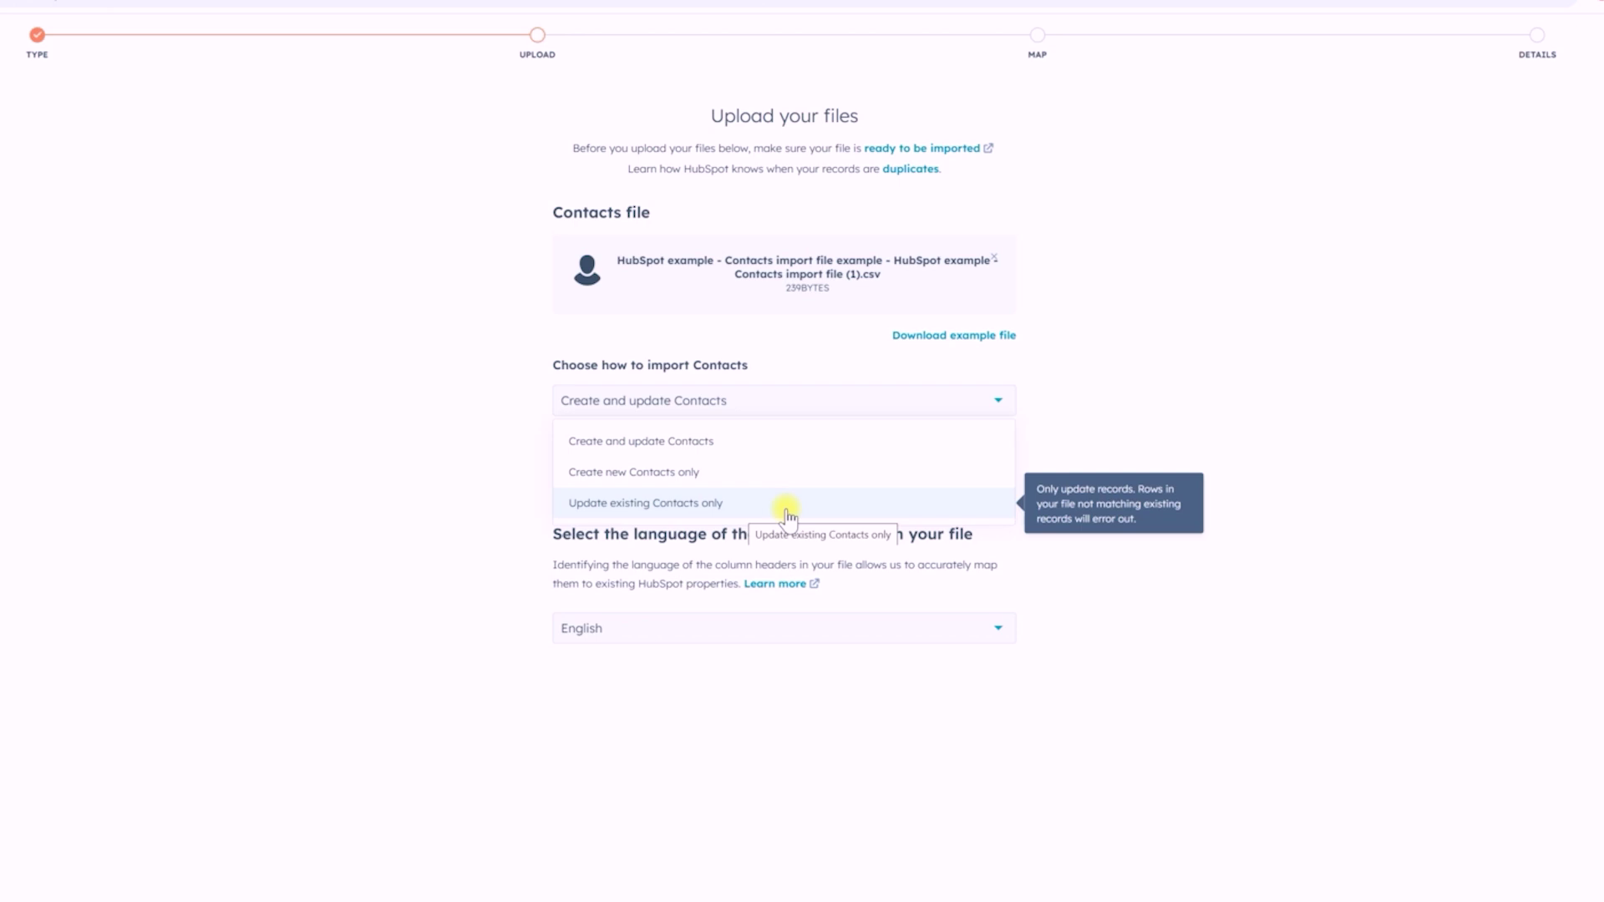
pyautogui.click(125, 3)
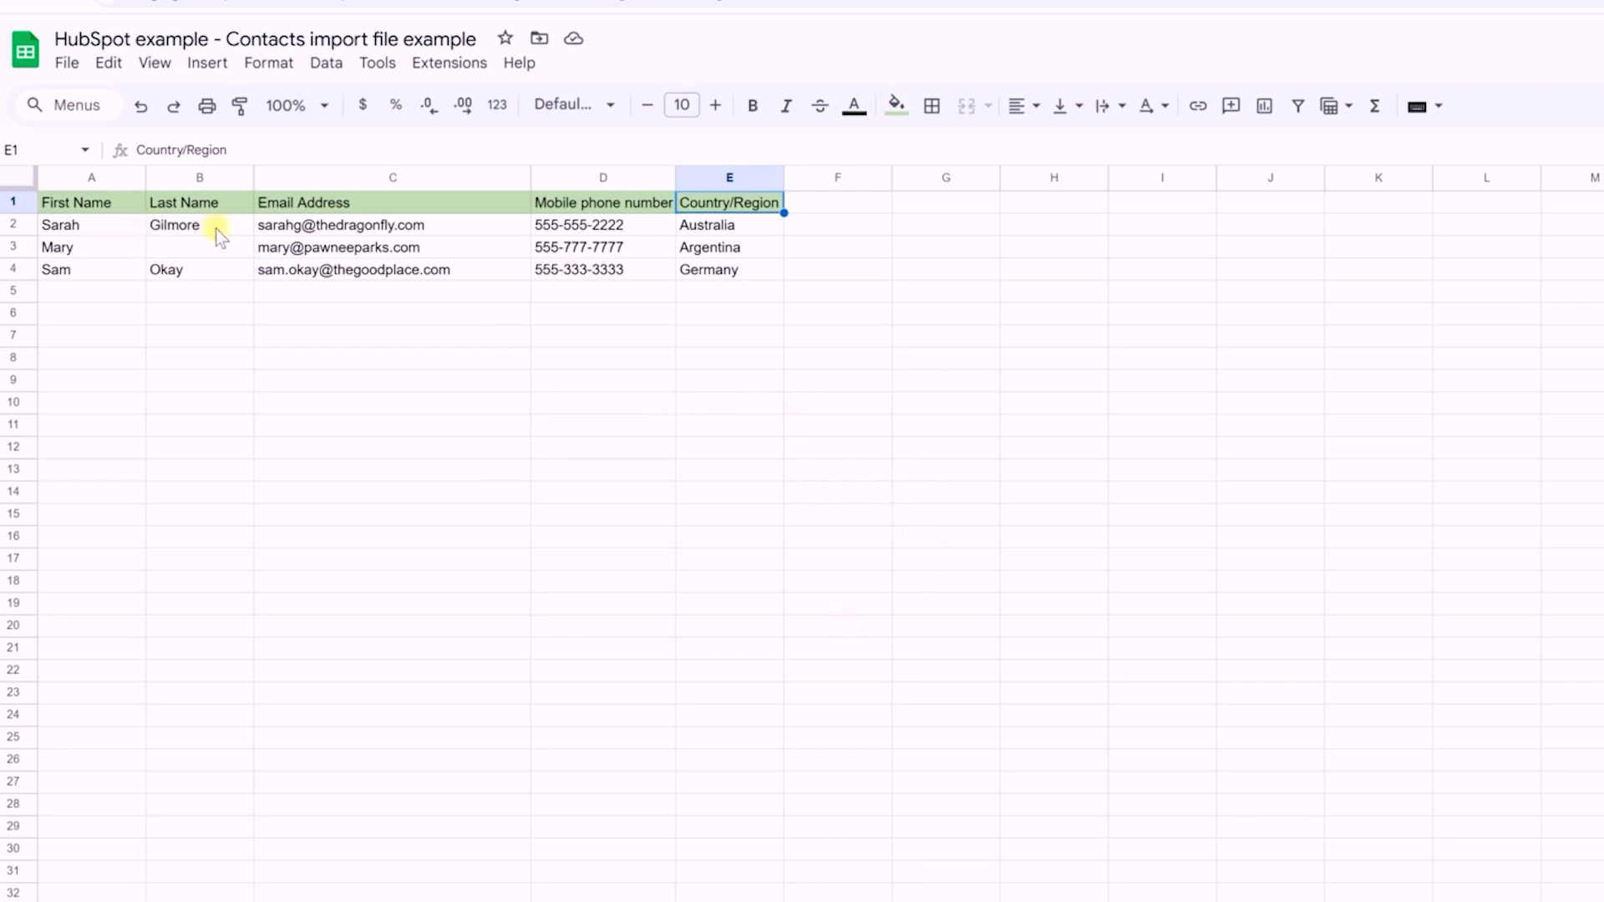
pyautogui.click(629, 224)
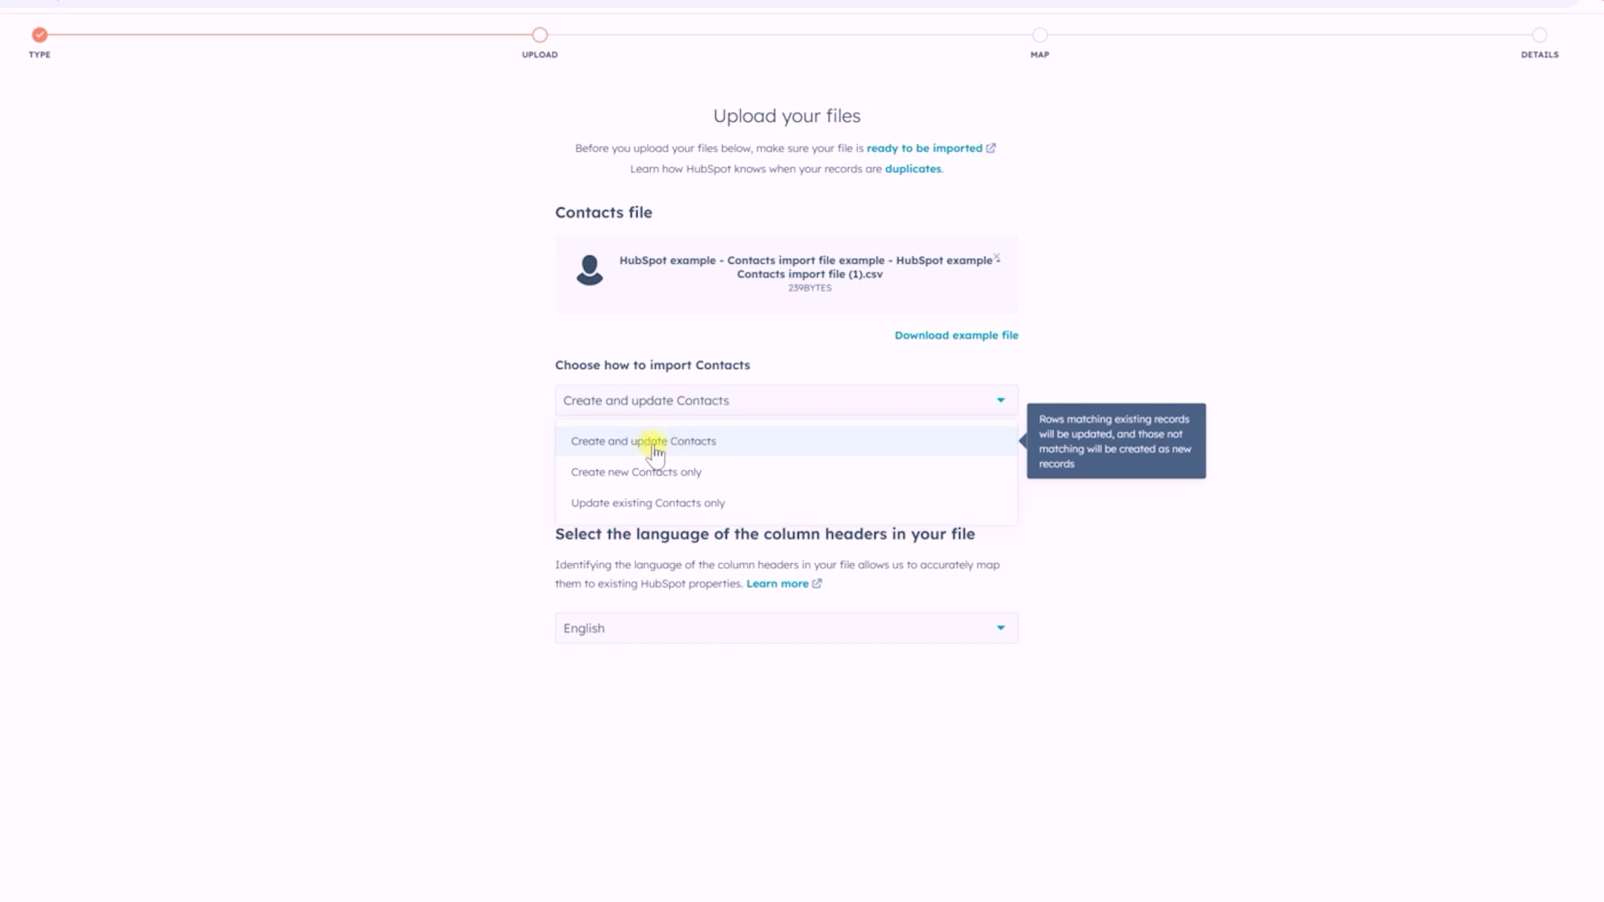
pyautogui.click(697, 443)
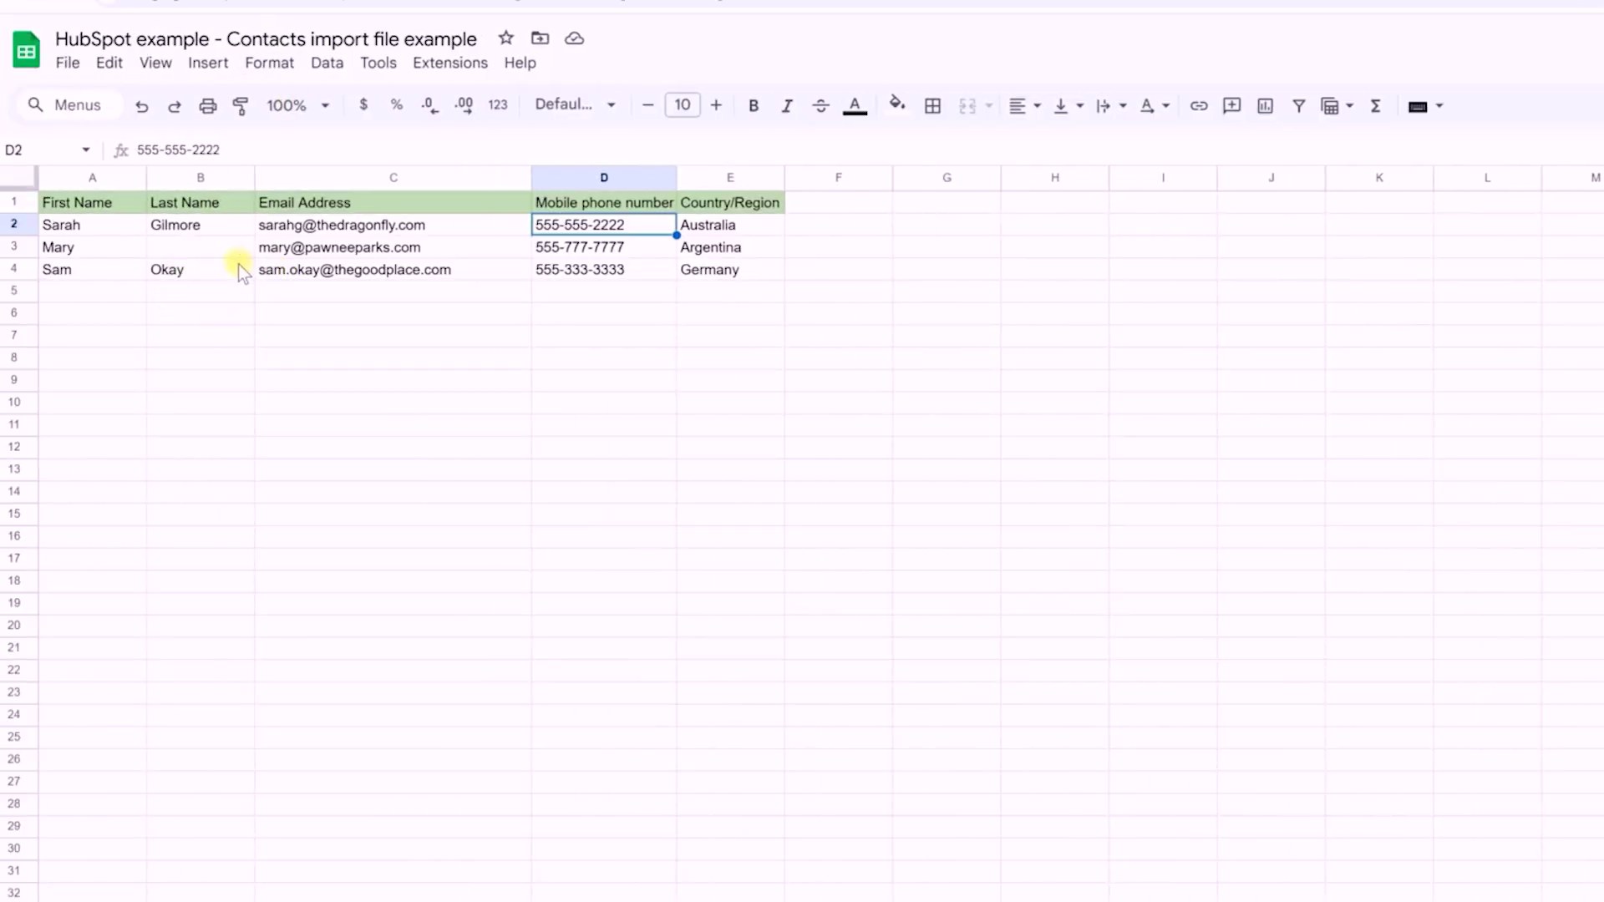
# Check the Email Address column in the spreadsheet, and continue the HubSpot import from file upload to column mapping
pyautogui.click(270, 514)
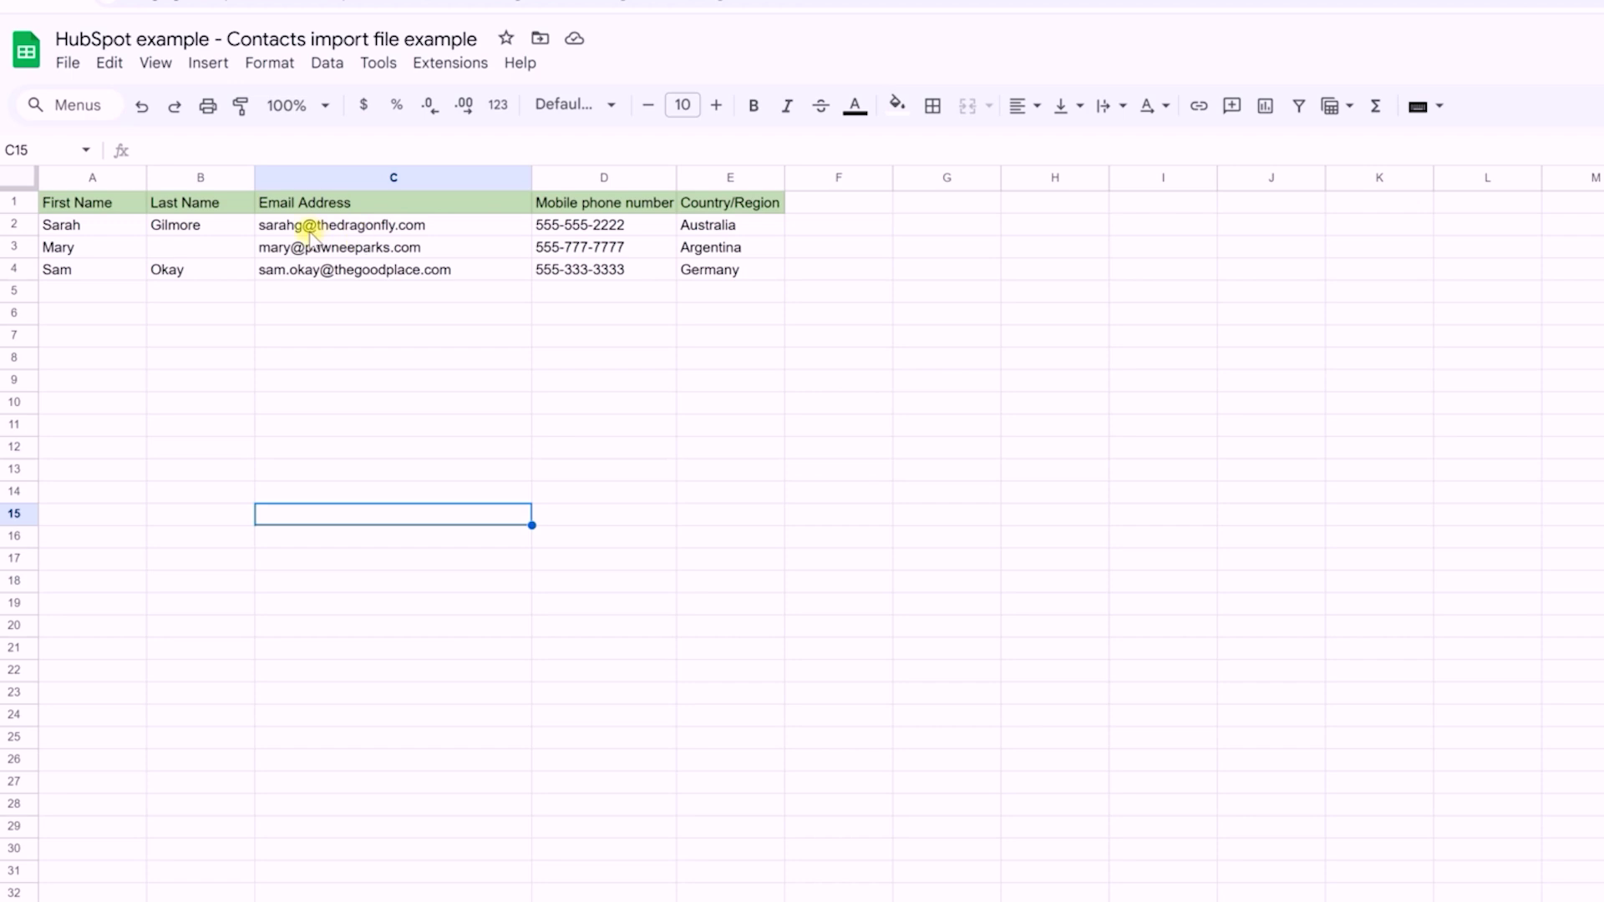
pyautogui.click(344, 229)
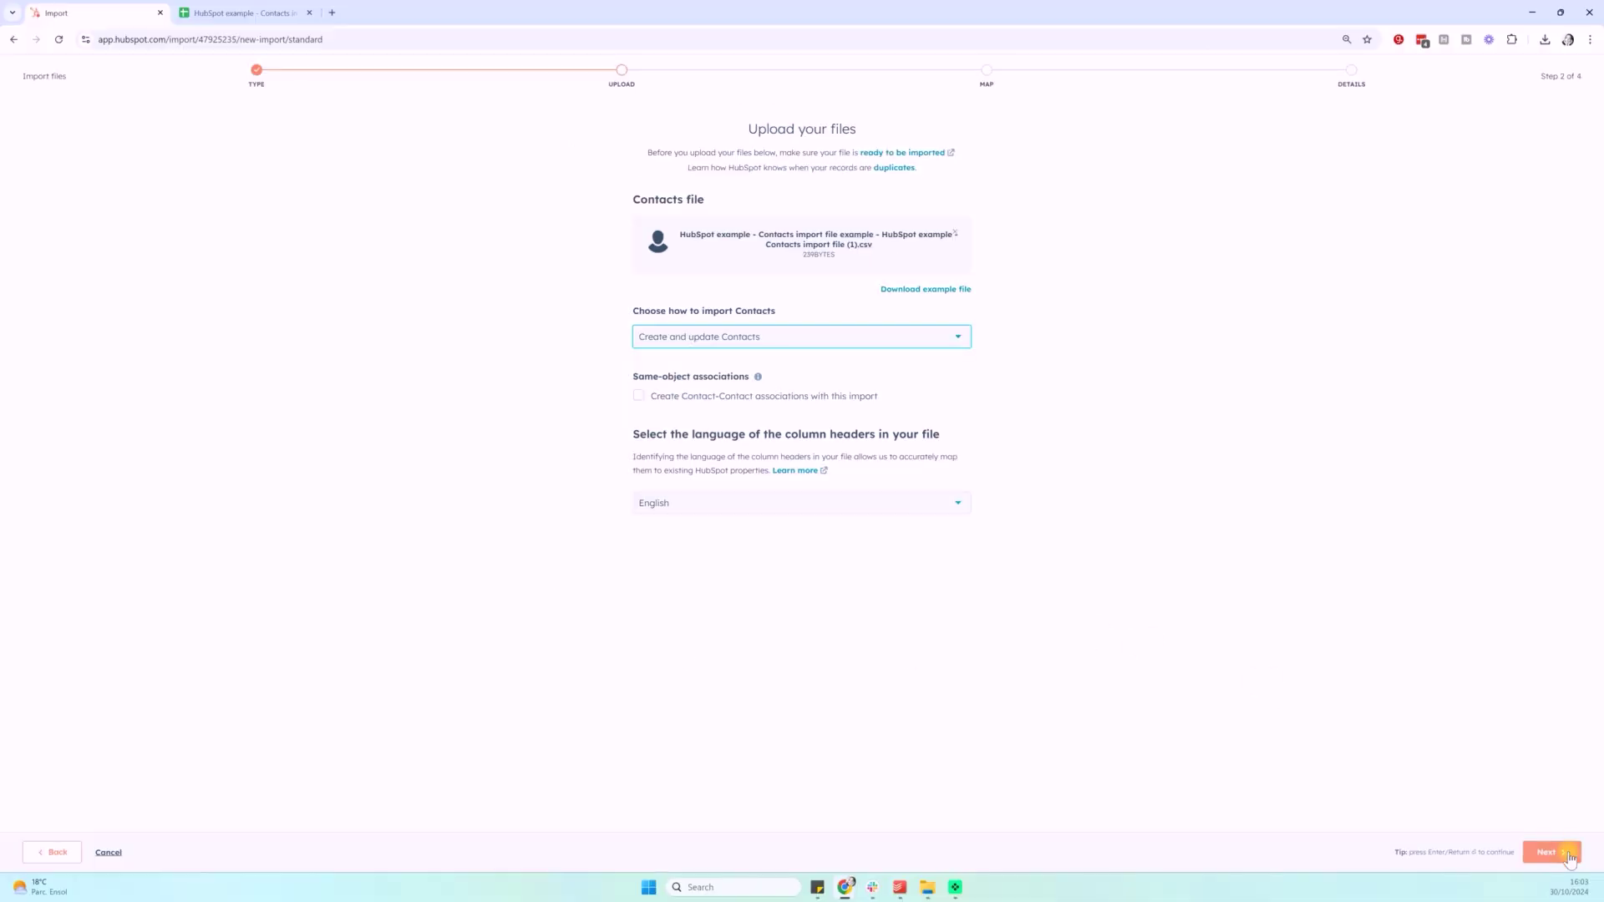
pyautogui.click(1568, 854)
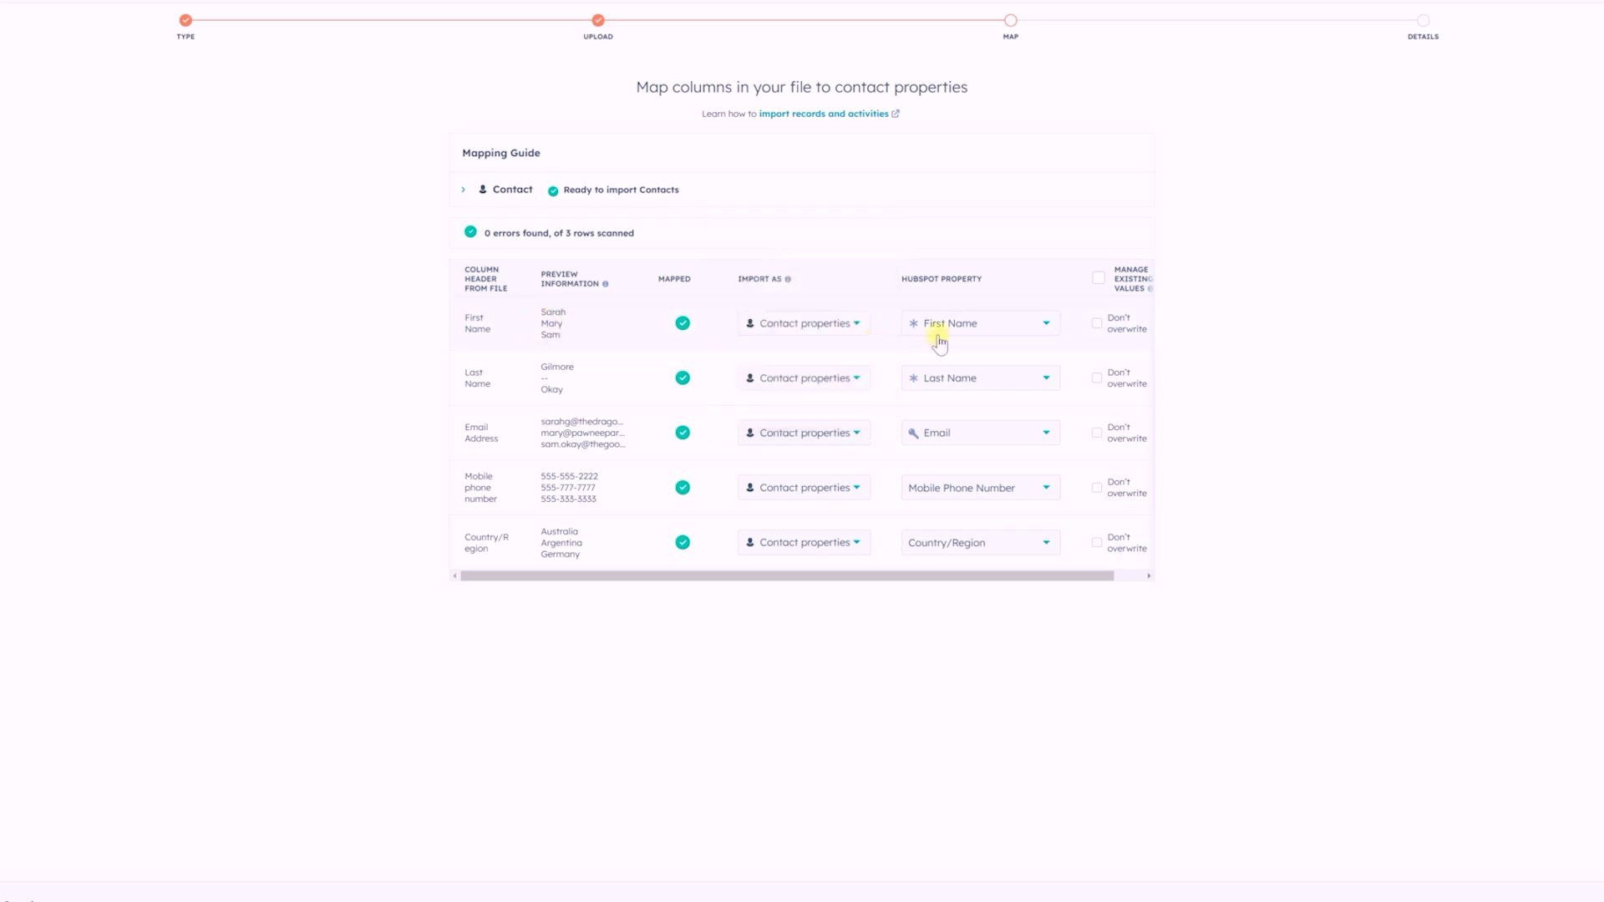
# Review how the file's columns map to HubSpot contact properties and continue to the final import details
pyautogui.moveTo(978, 324)
pyautogui.moveTo(845, 543)
pyautogui.moveTo(969, 556)
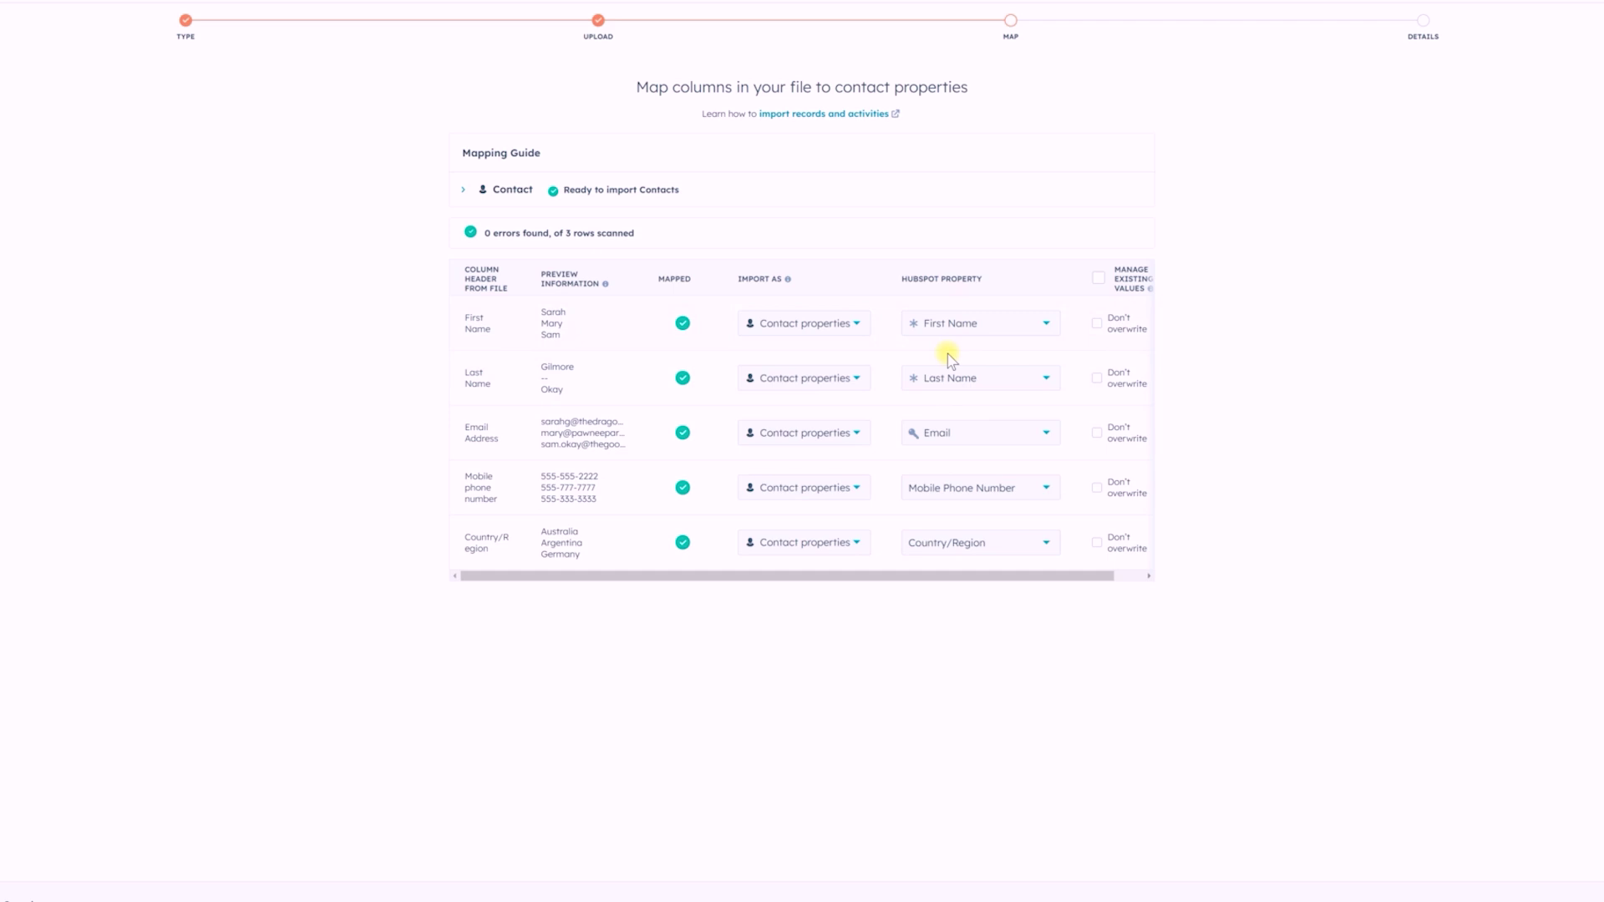
pyautogui.click(1556, 852)
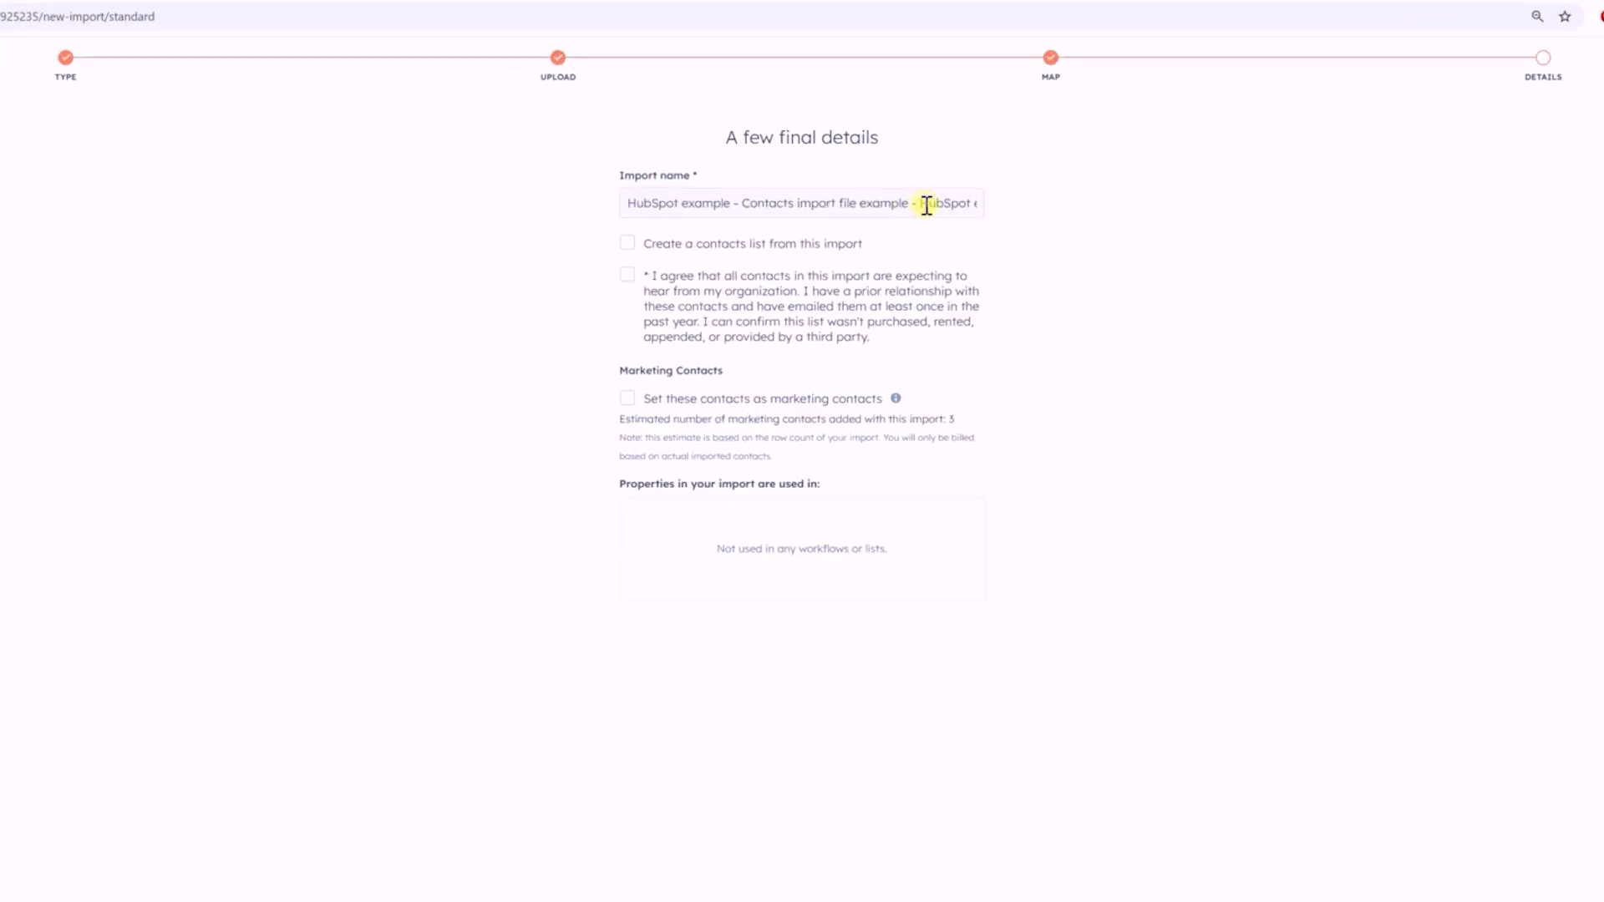
# Finish the import with a contacts list created from it and the required contact consent statement accepted
pyautogui.click(673, 208)
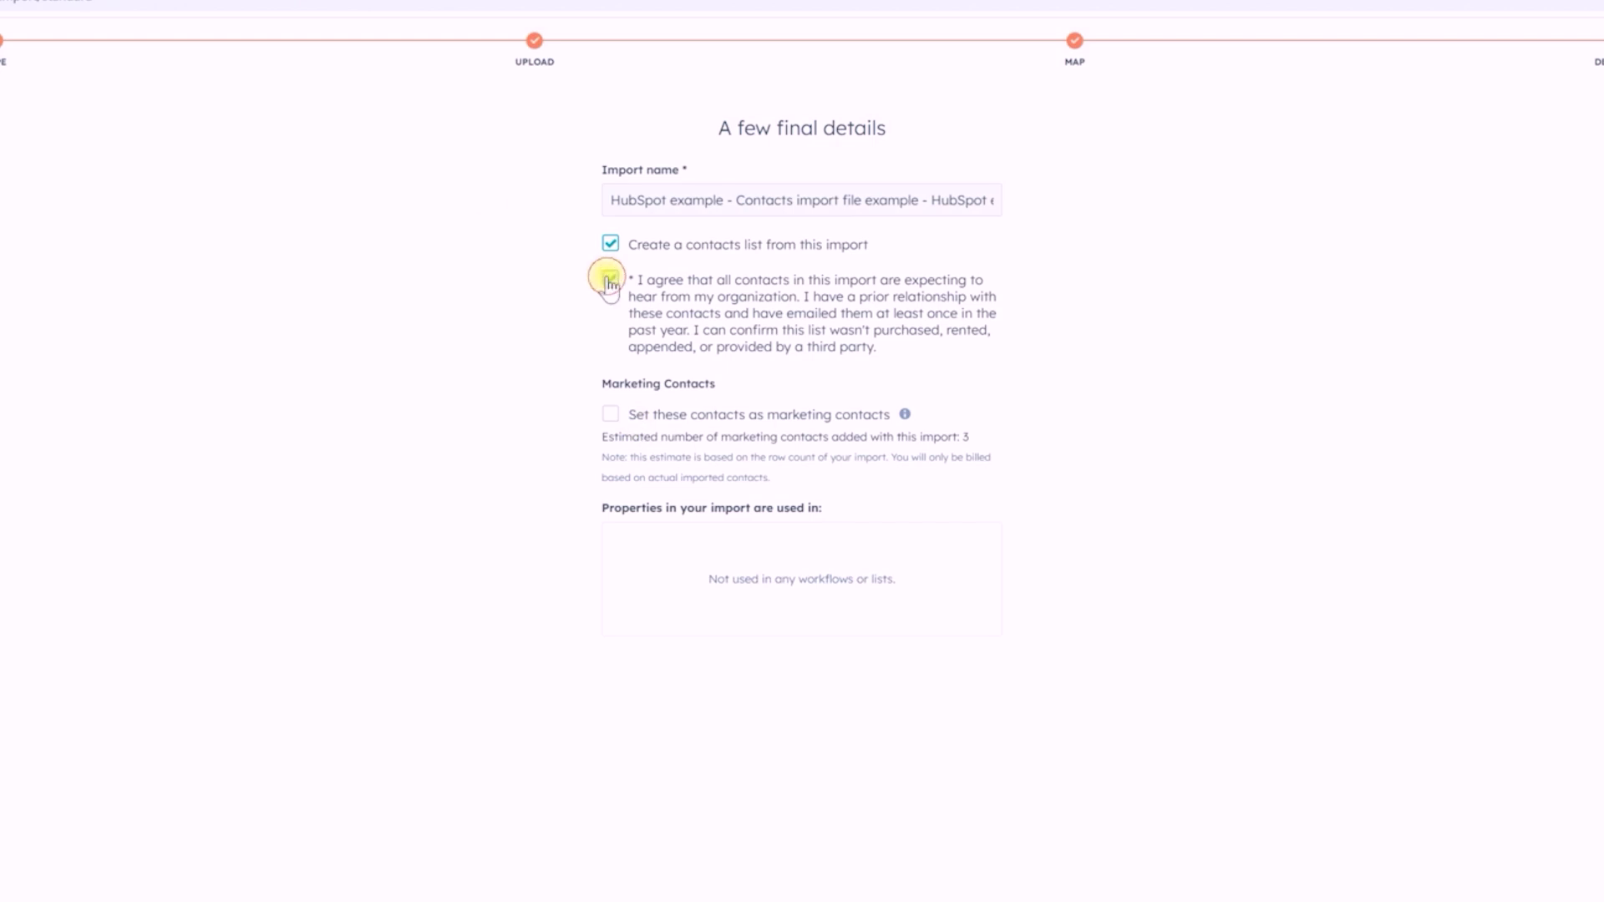
pyautogui.click(610, 278)
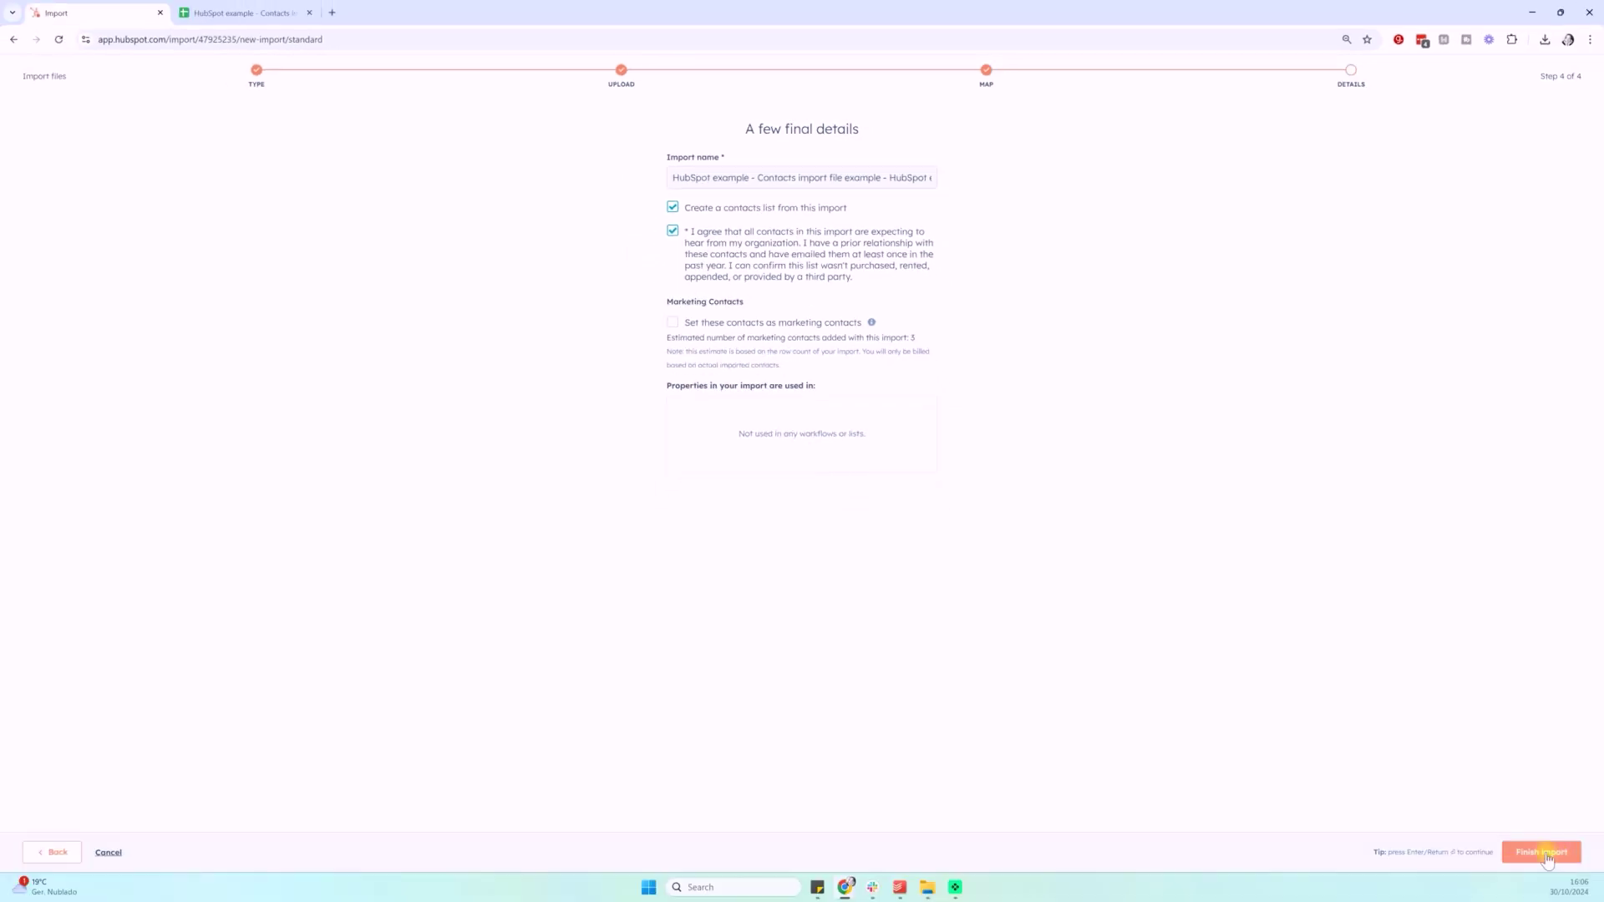
pyautogui.click(672, 230)
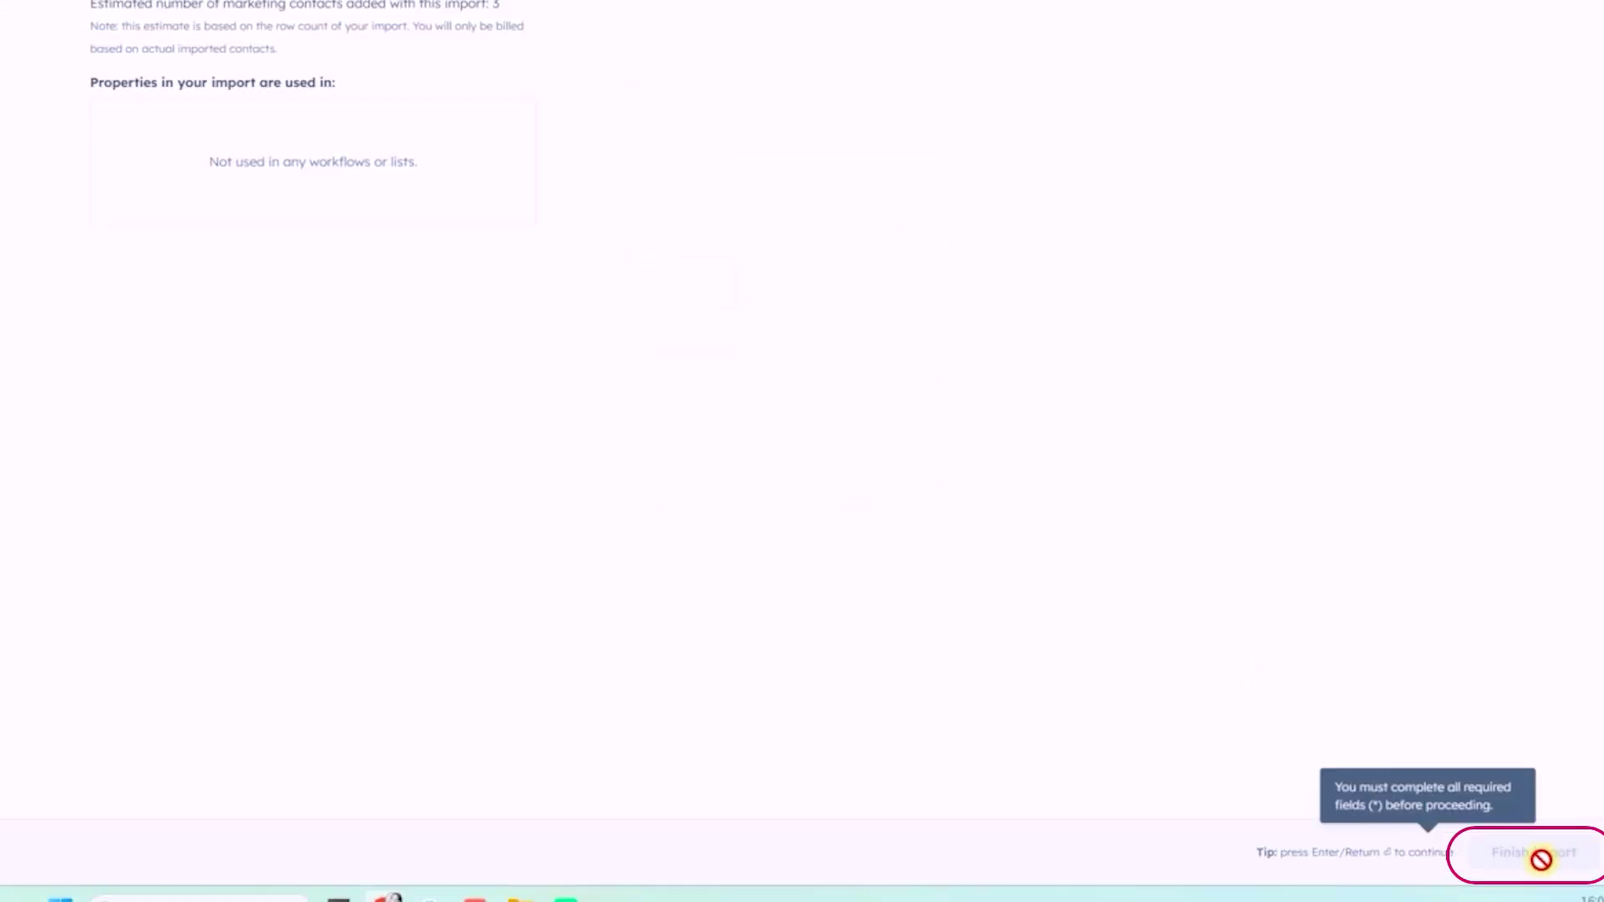
pyautogui.click(672, 231)
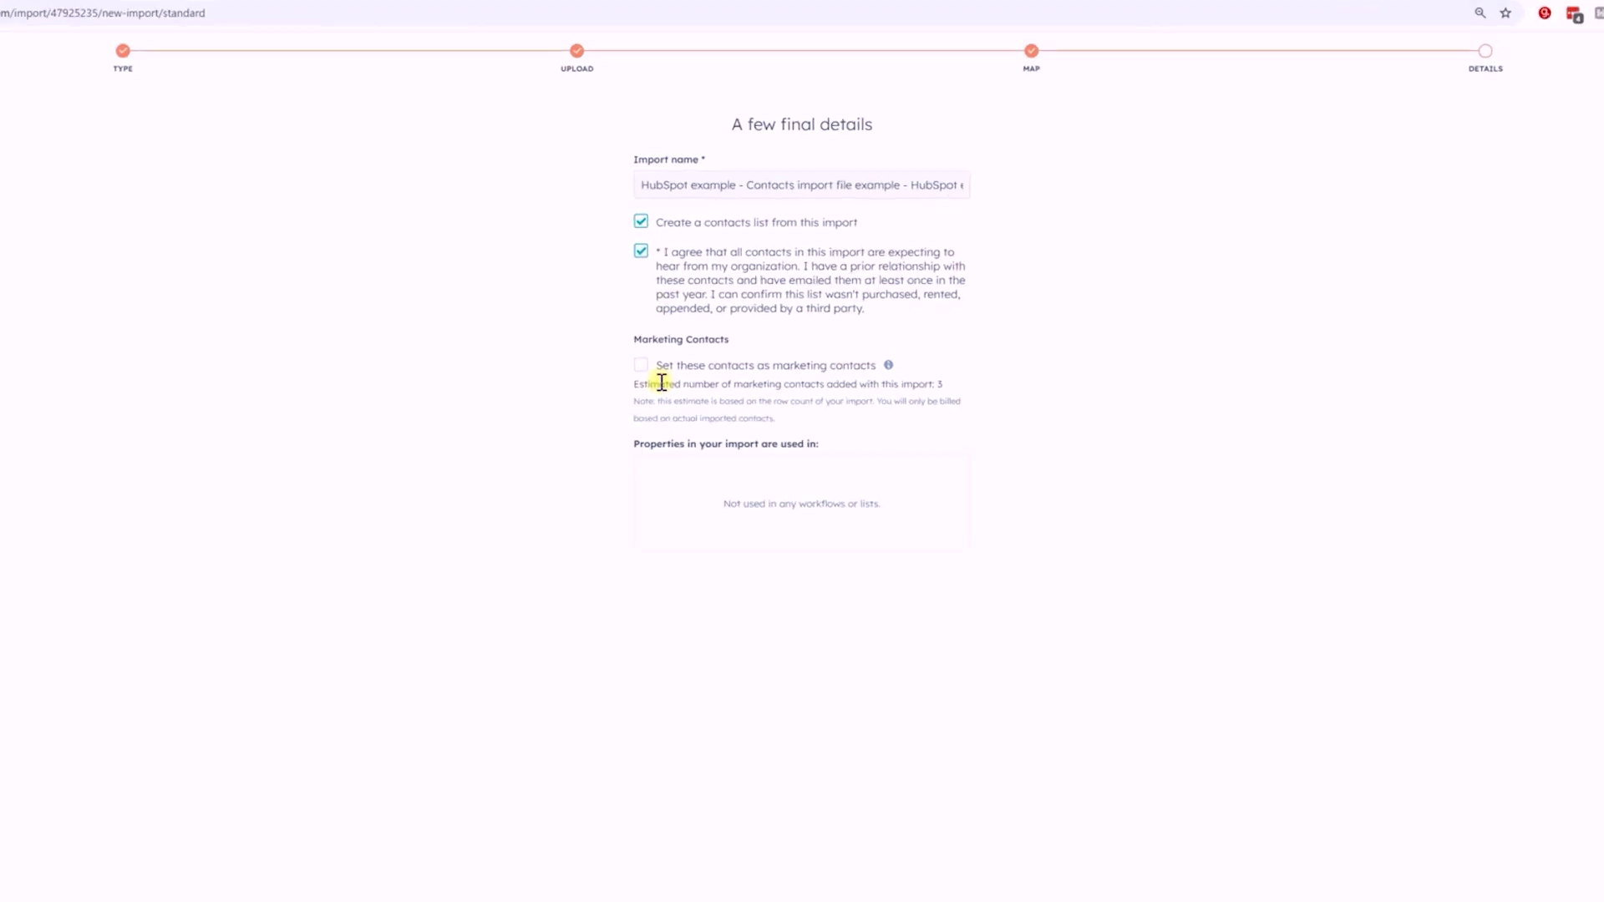
pyautogui.moveTo(907, 408)
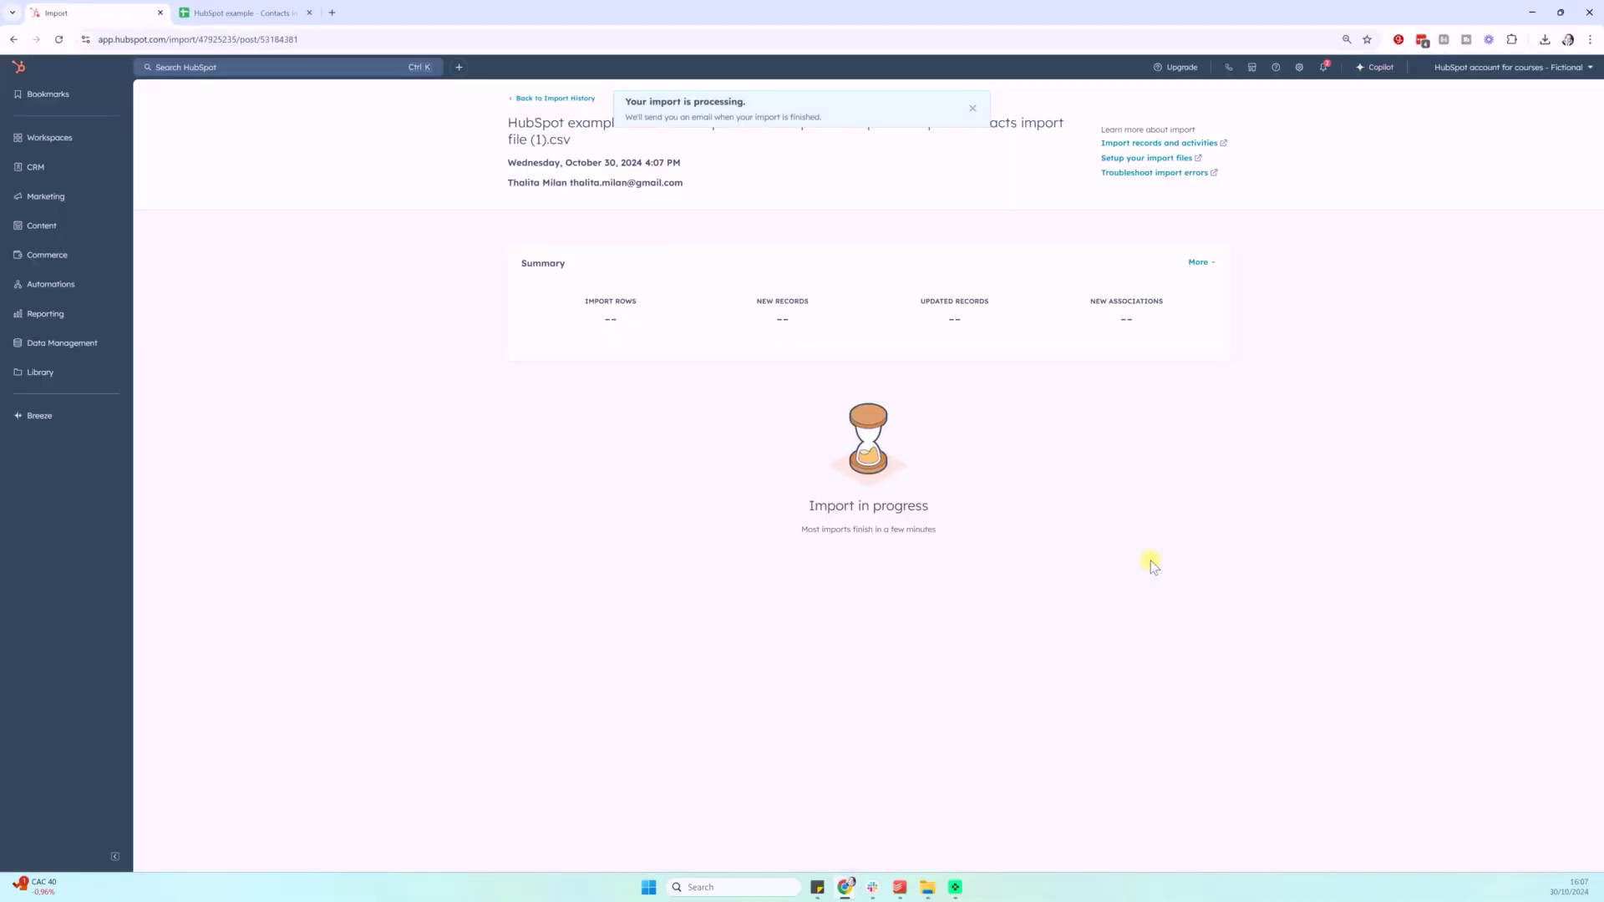
# Dismiss the processing notice and compare the import summary's new and updated records with the spreadsheet rows
pyautogui.click(973, 109)
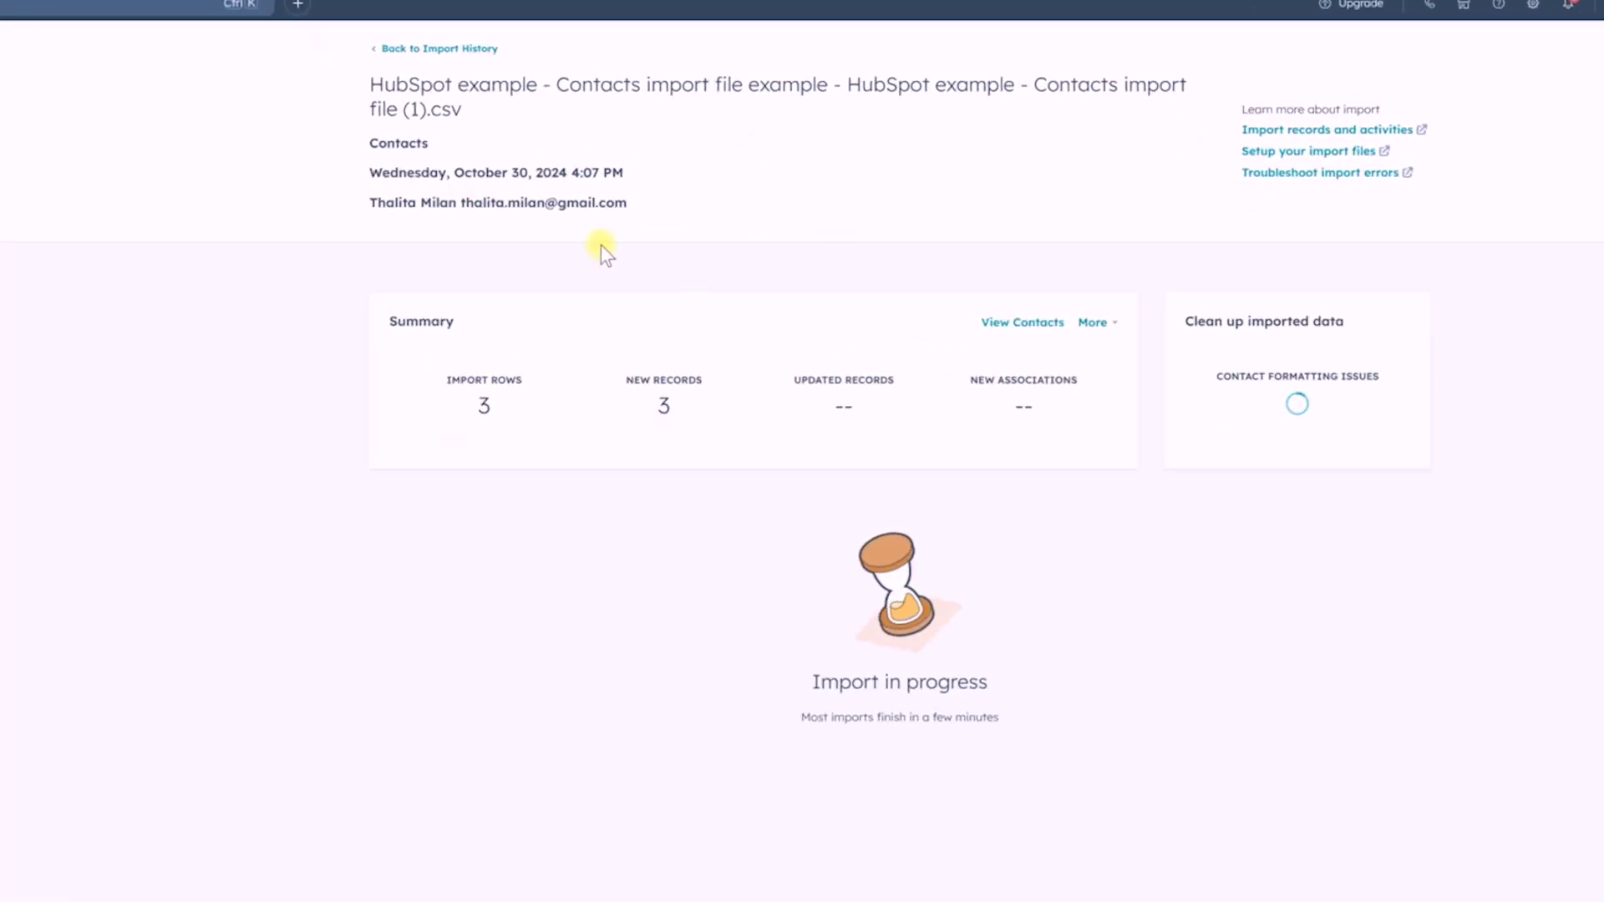
pyautogui.moveTo(623, 381); pyautogui.dragTo(702, 384)
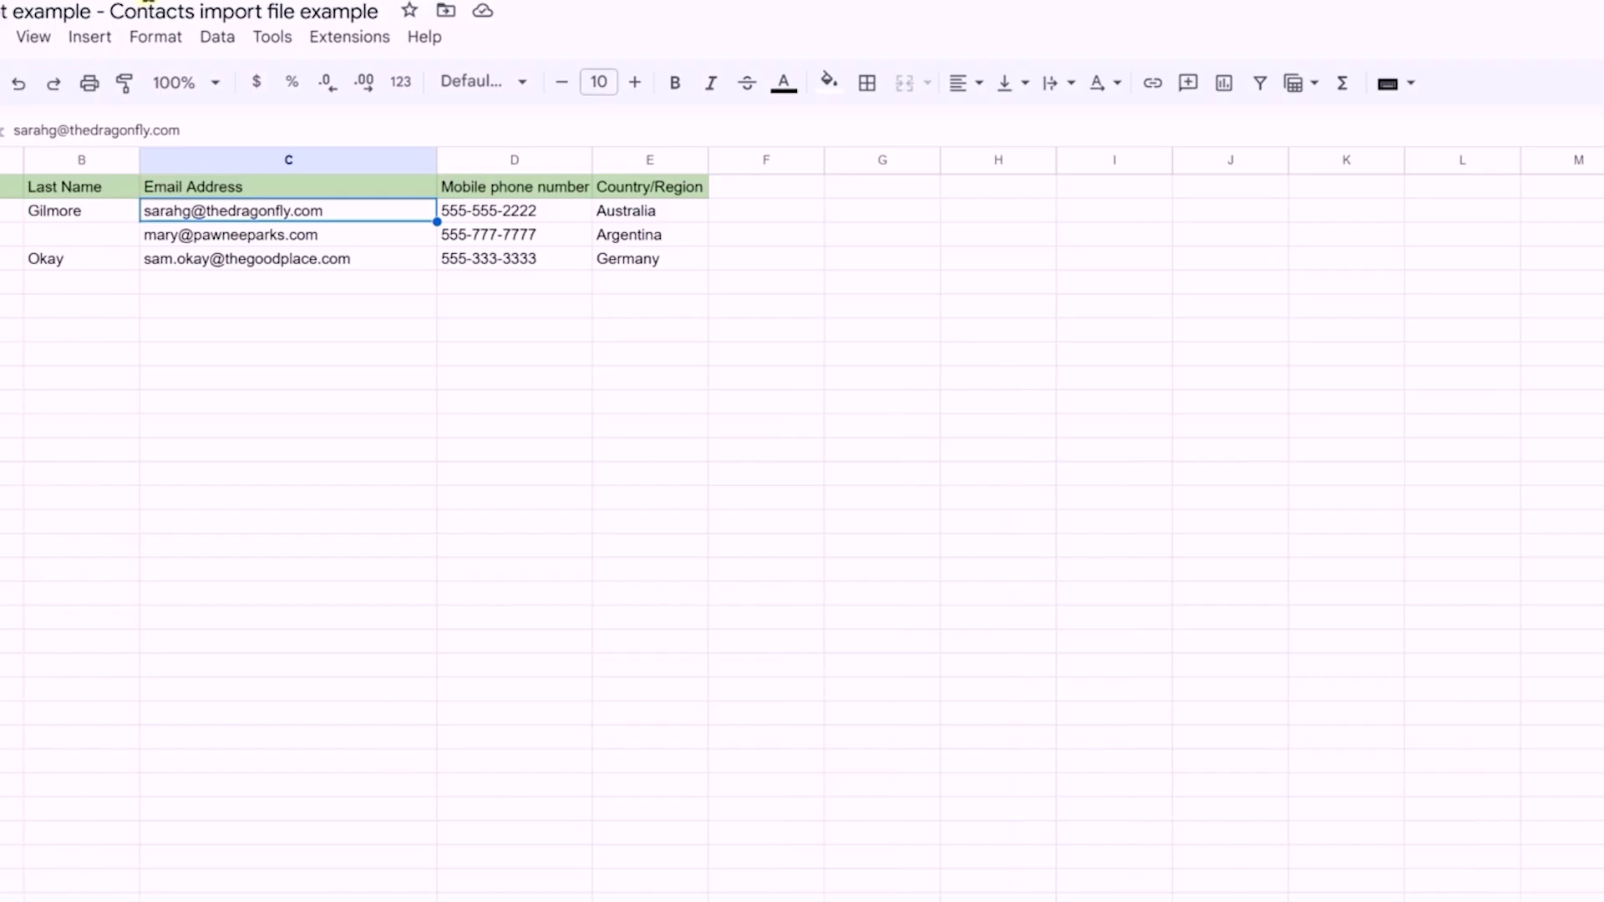
pyautogui.click(93, 236)
pyautogui.click(97, 259)
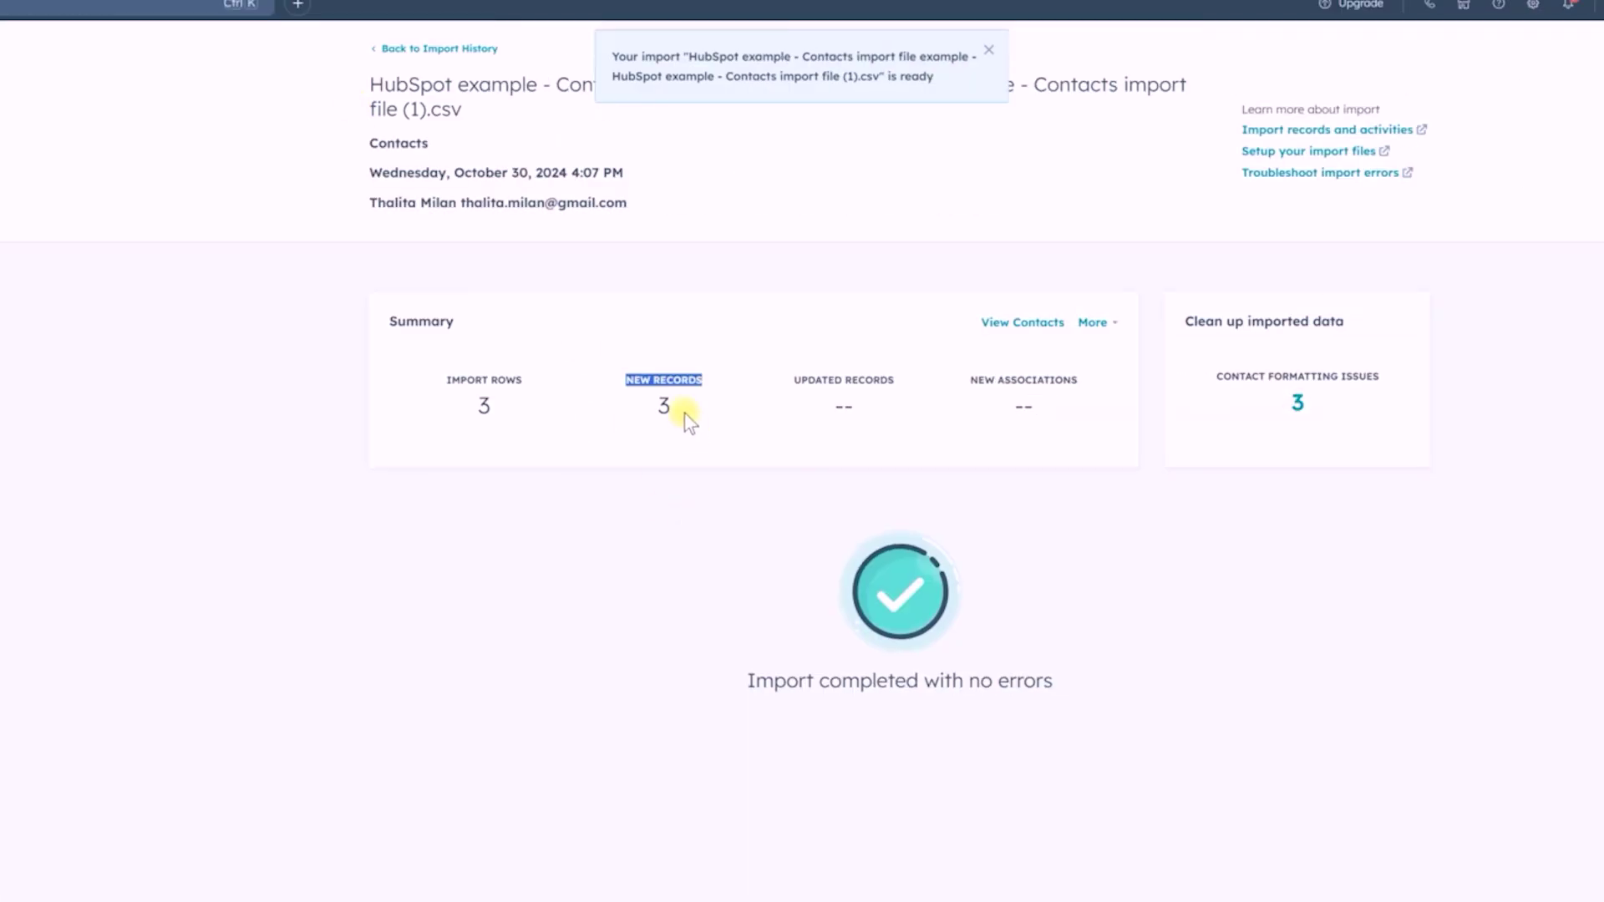
pyautogui.click(876, 372)
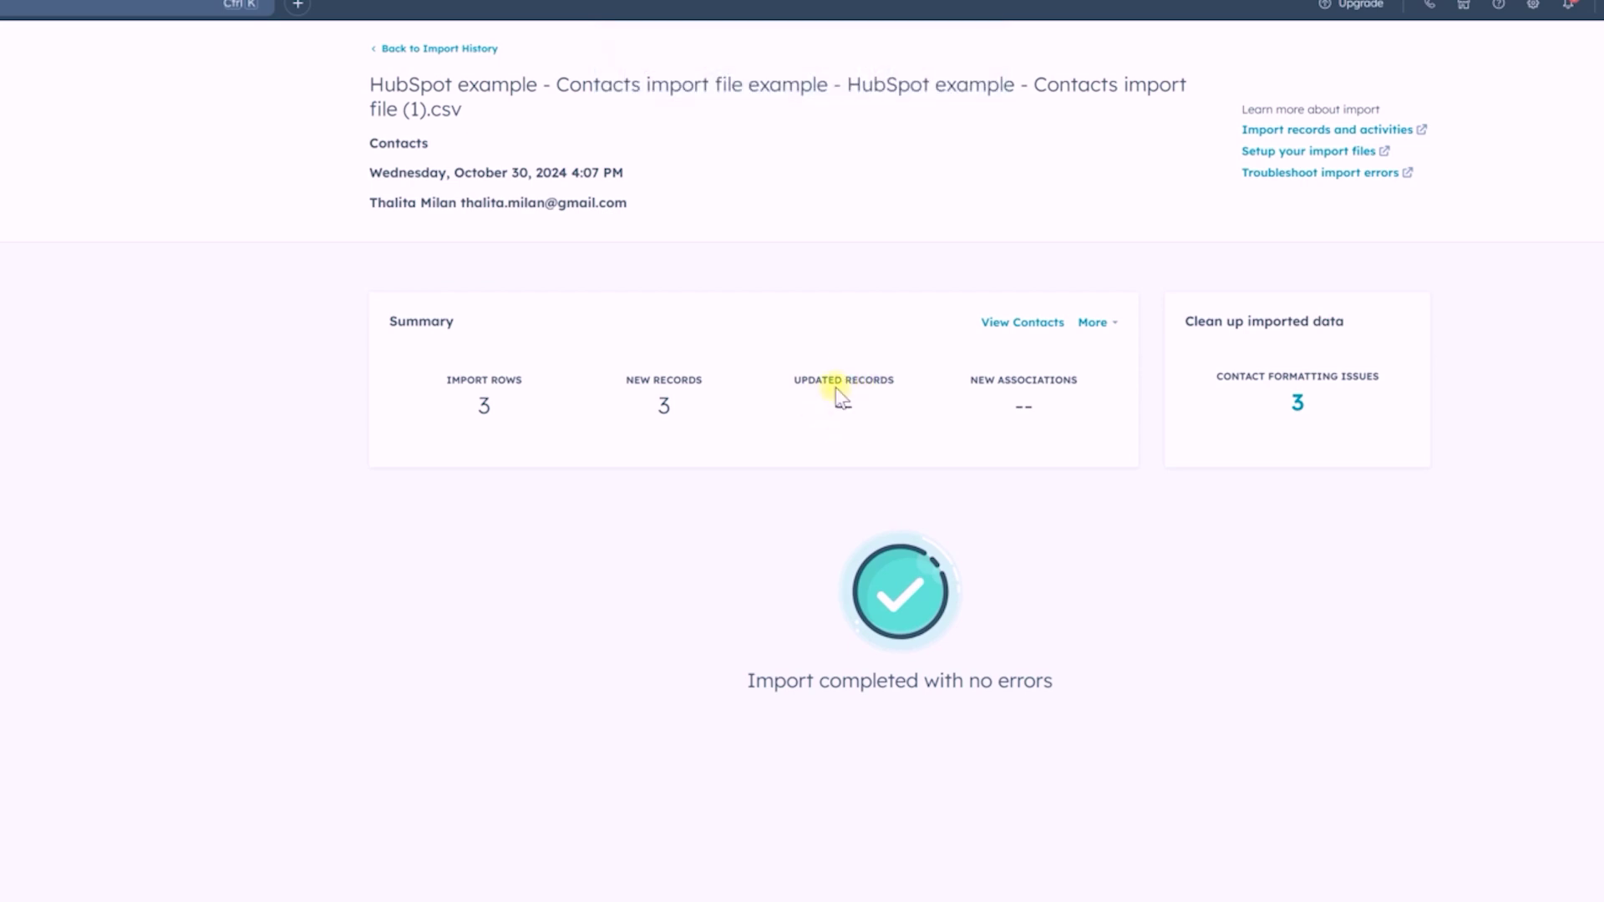
# Open the CRM contacts list to view the imported contacts
pyautogui.moveTo(36, 167)
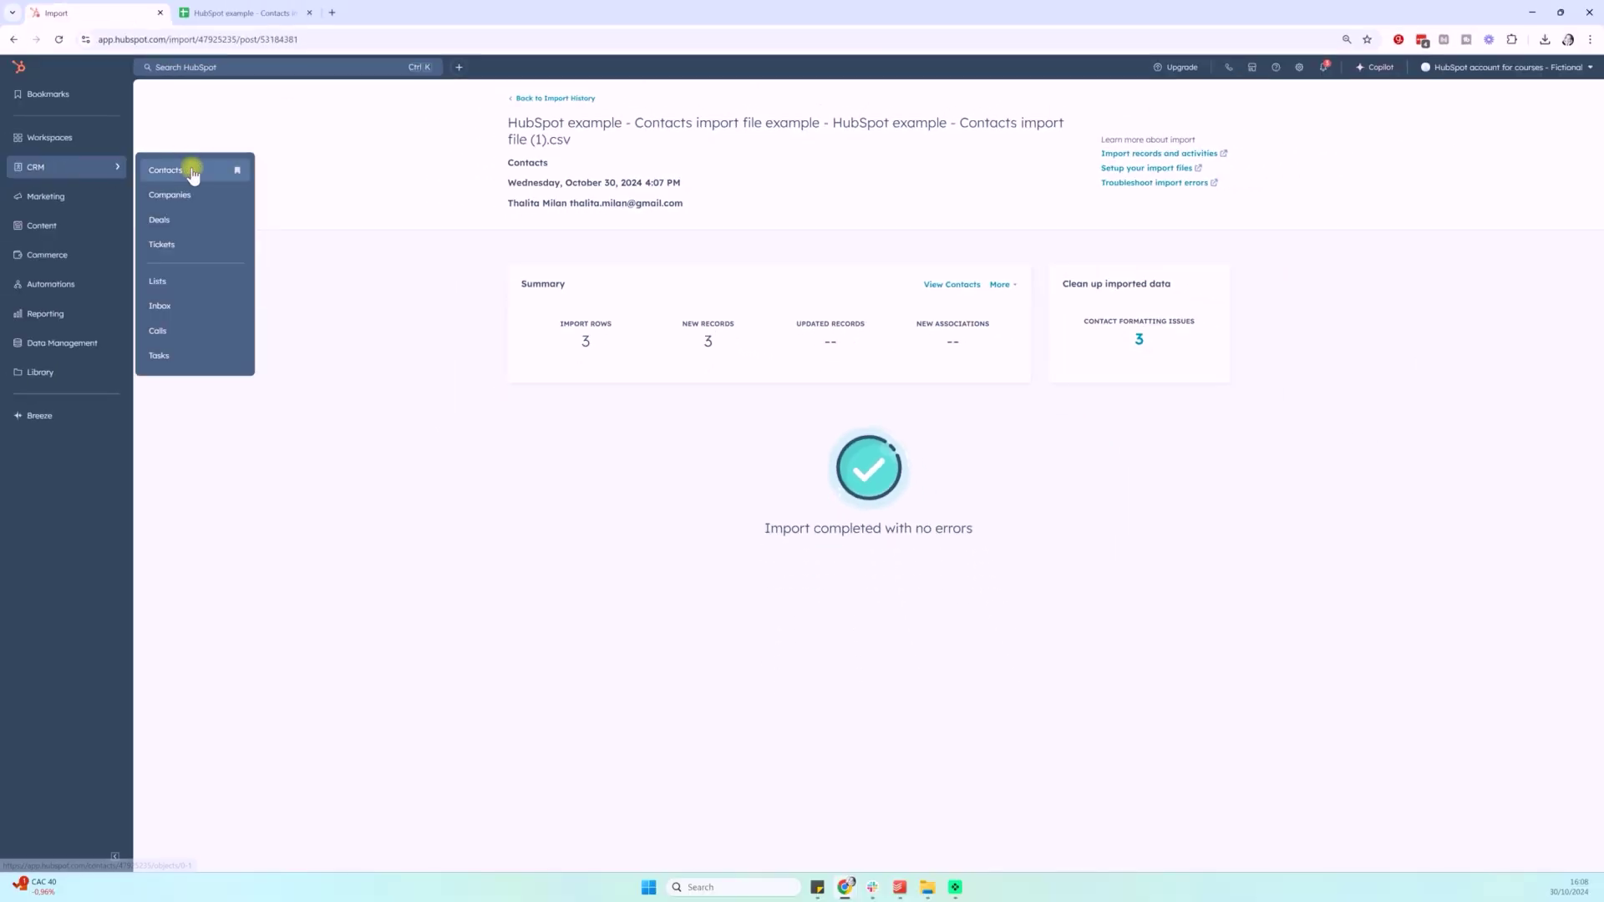
pyautogui.click(166, 170)
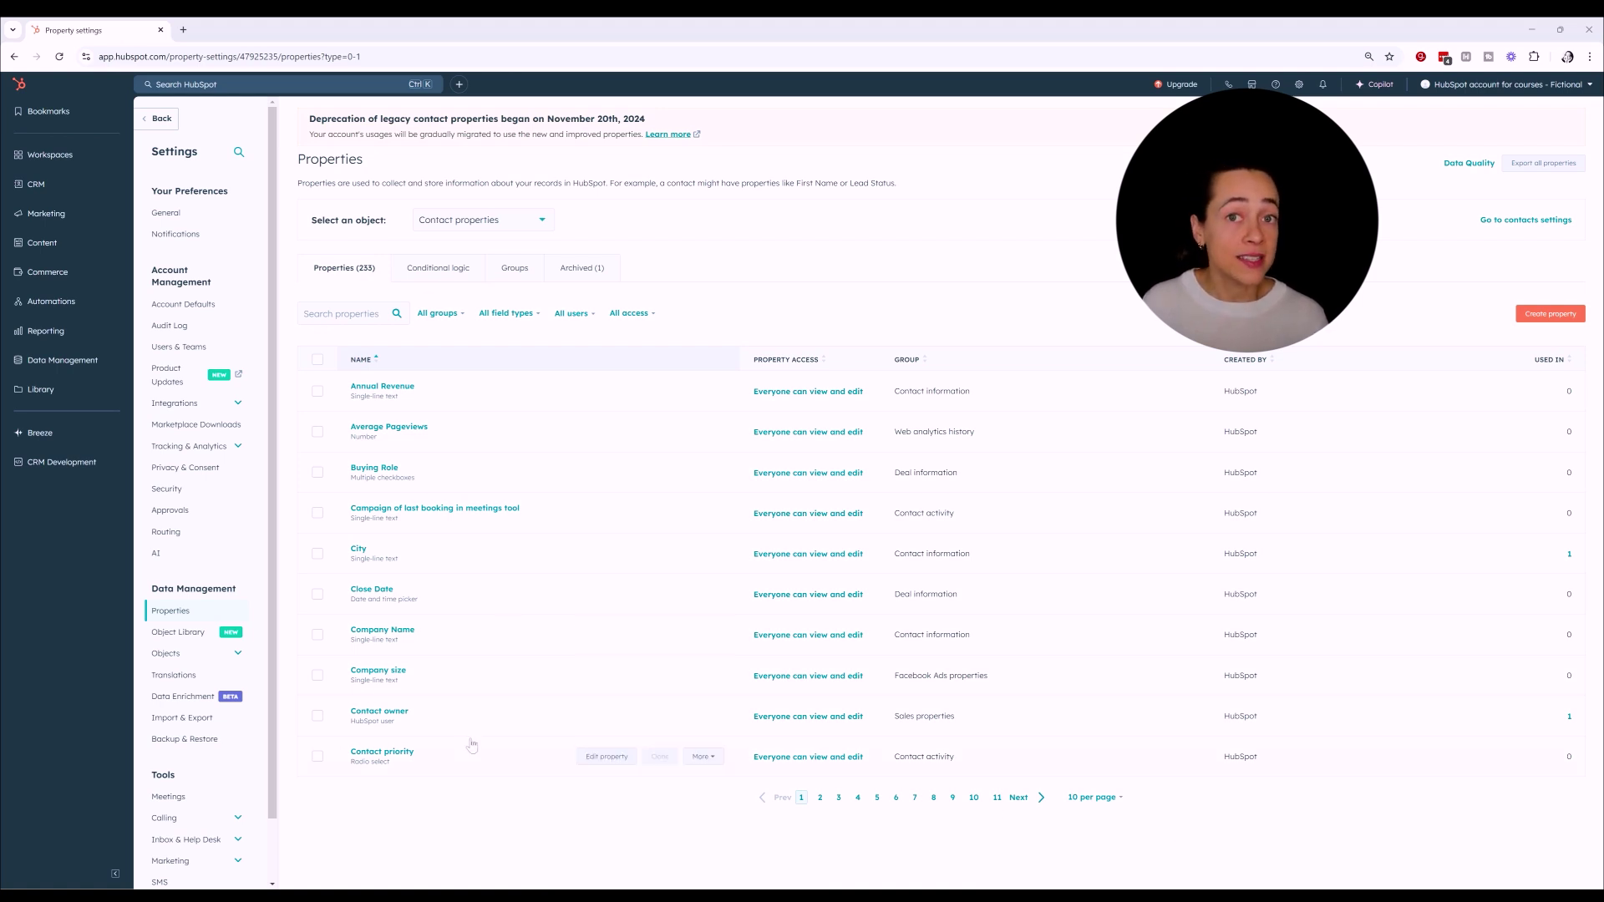
pyautogui.moveTo(502, 521)
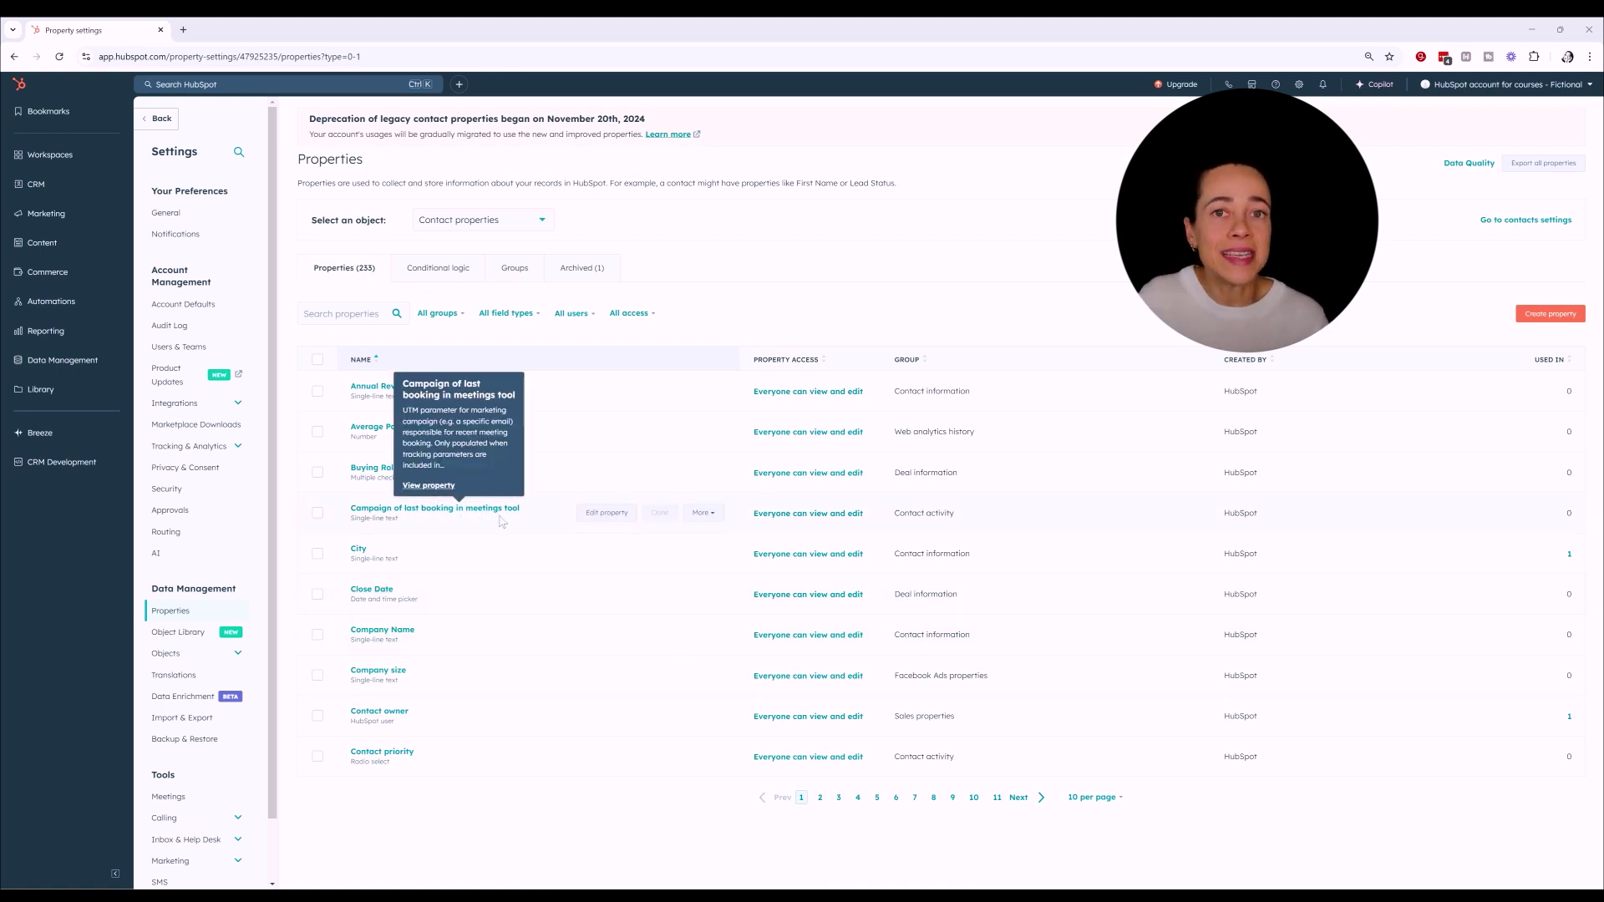
pyautogui.moveTo(474, 756)
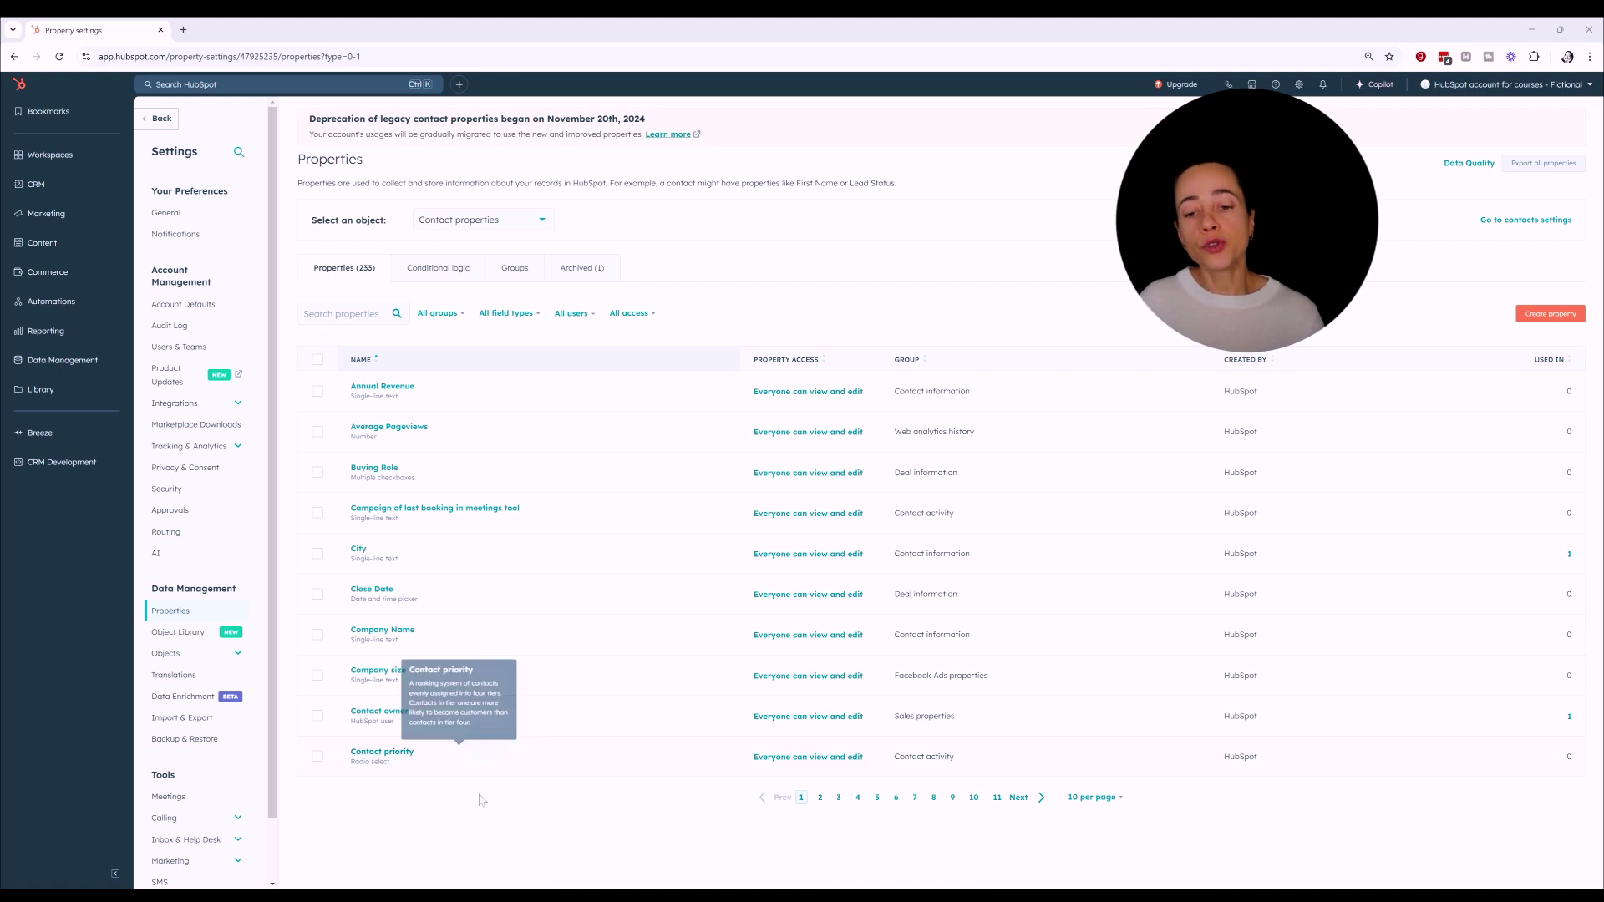